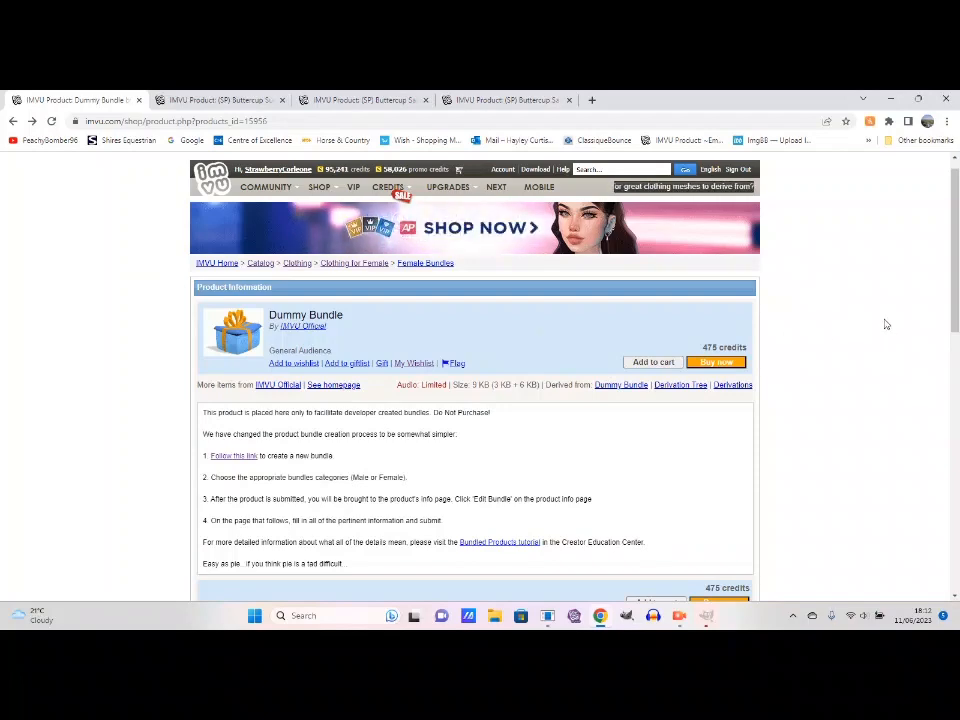
- Follow the new-bundle link in step 1 of the Dummy Bundle description
scroll(886, 325, down, 2)
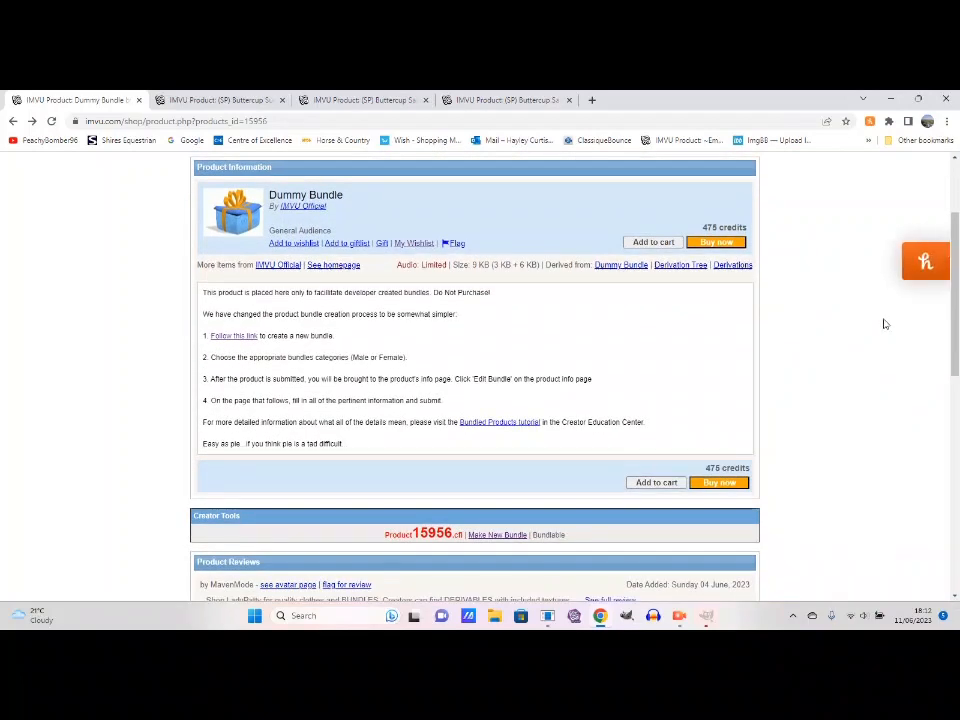
scroll(886, 325, up, 1)
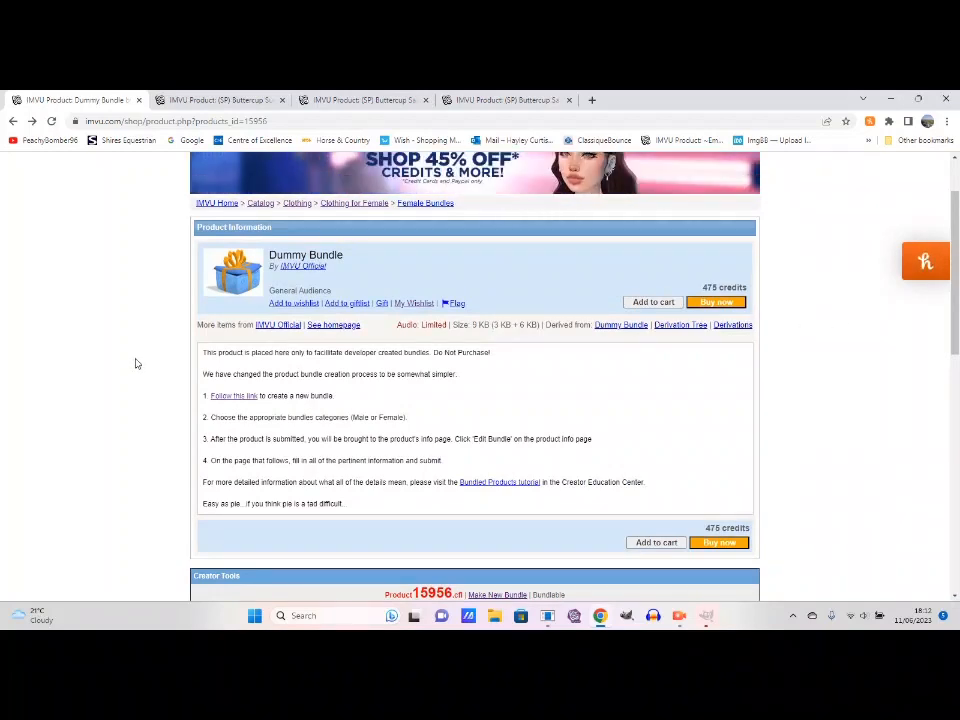
click(86, 121)
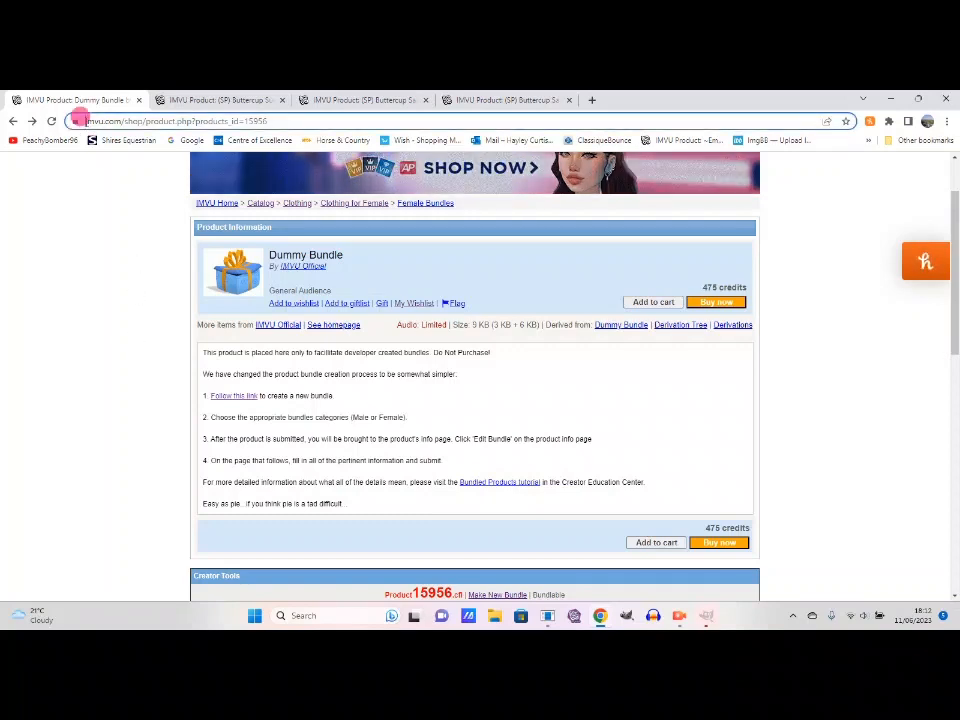
click(146, 250)
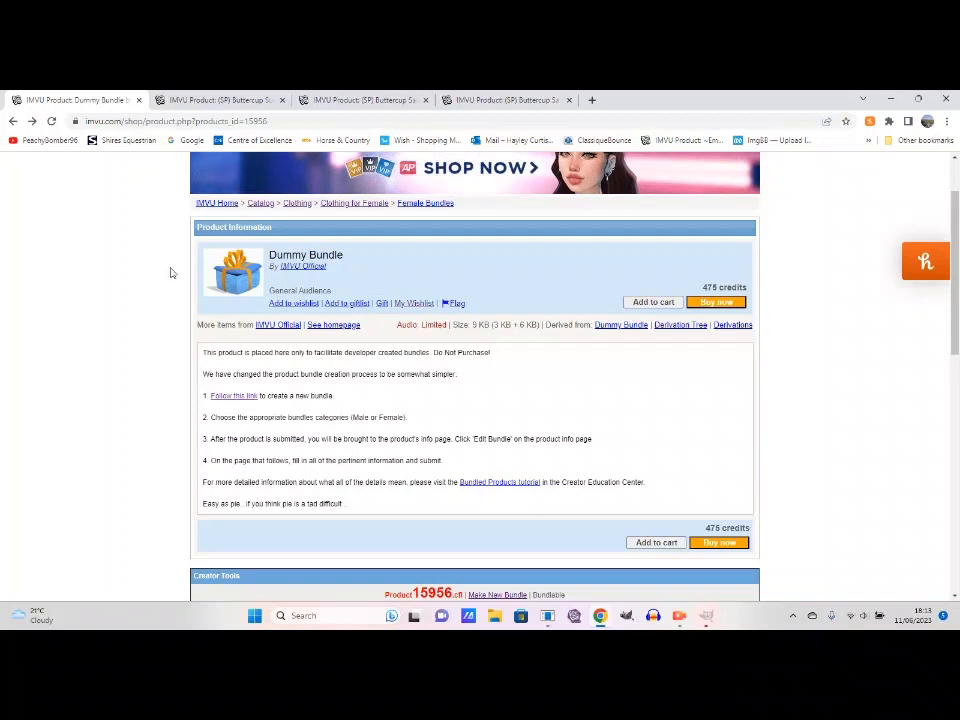
click(236, 396)
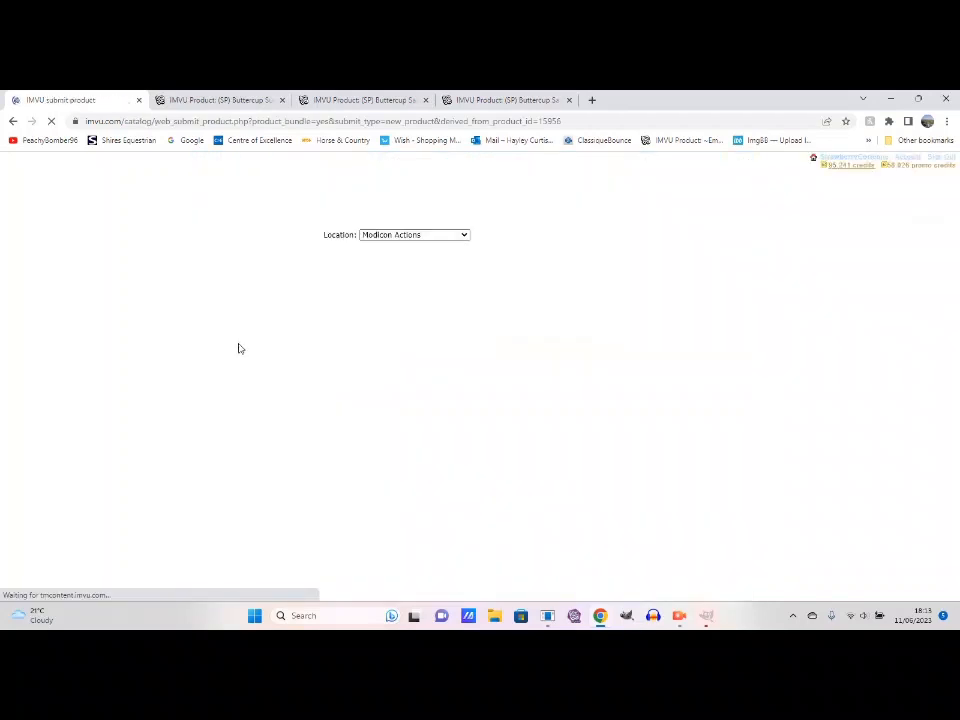
- Pick Female Bundles from the product's Location dropdown
click(451, 238)
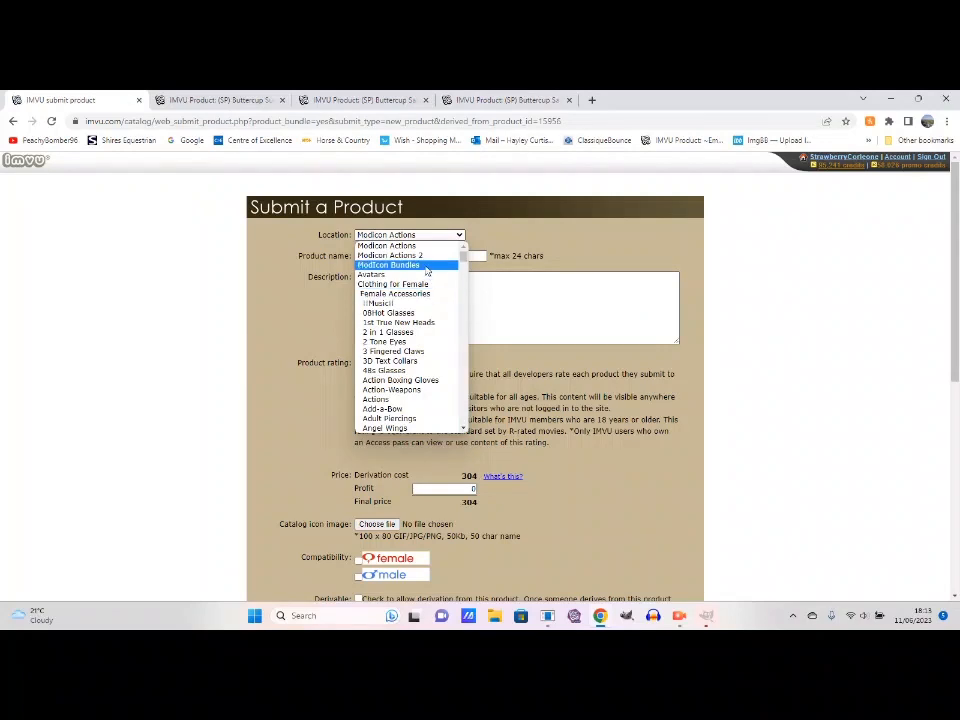
scroll(424, 274, down, 3)
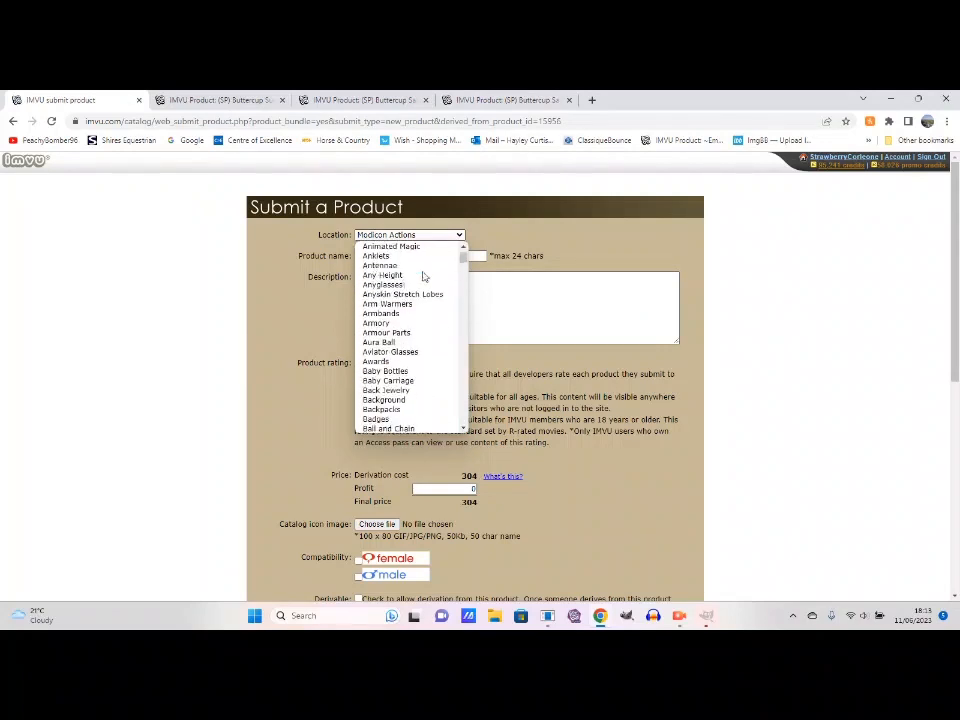
scroll(424, 276, down, 3)
scroll(424, 276, down, 3)
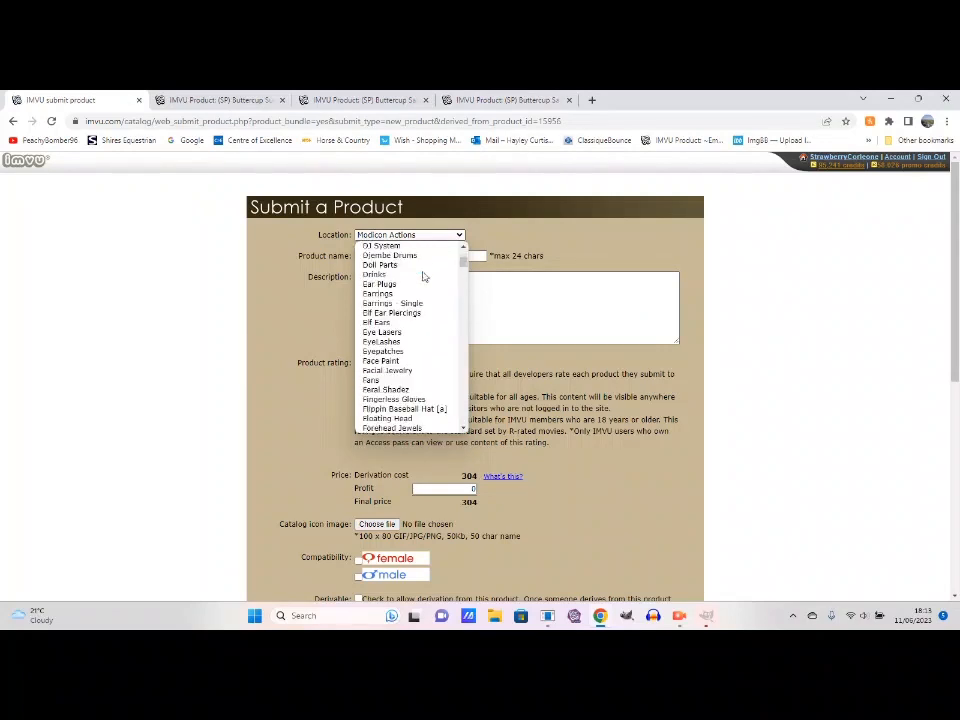
scroll(424, 276, down, 3)
scroll(424, 278, up, 1)
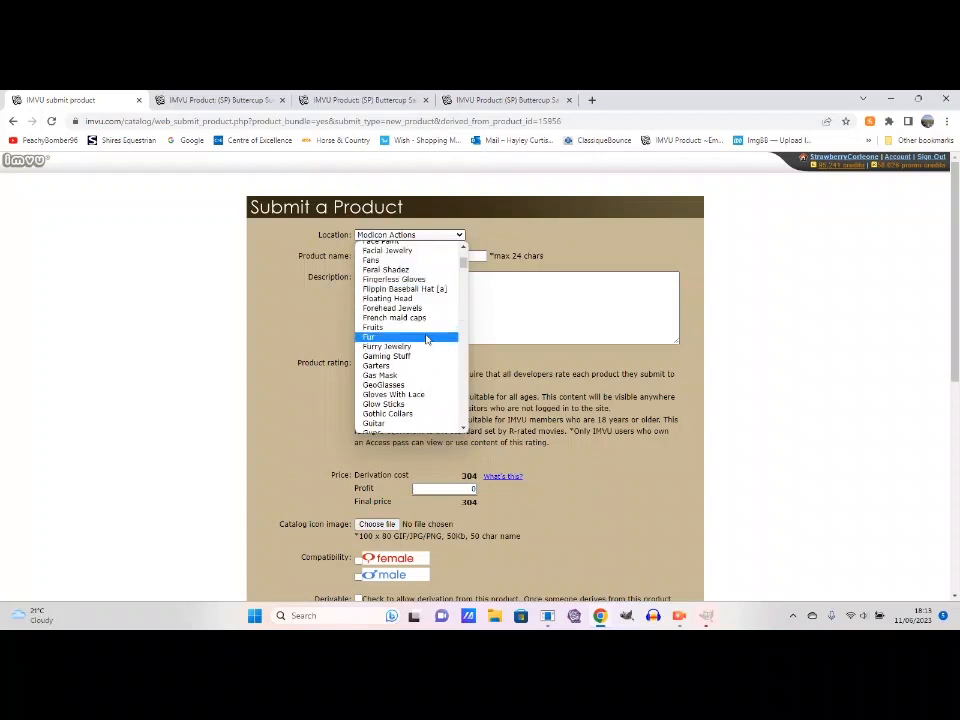
scroll(426, 340, down, 2)
scroll(426, 340, down, 3)
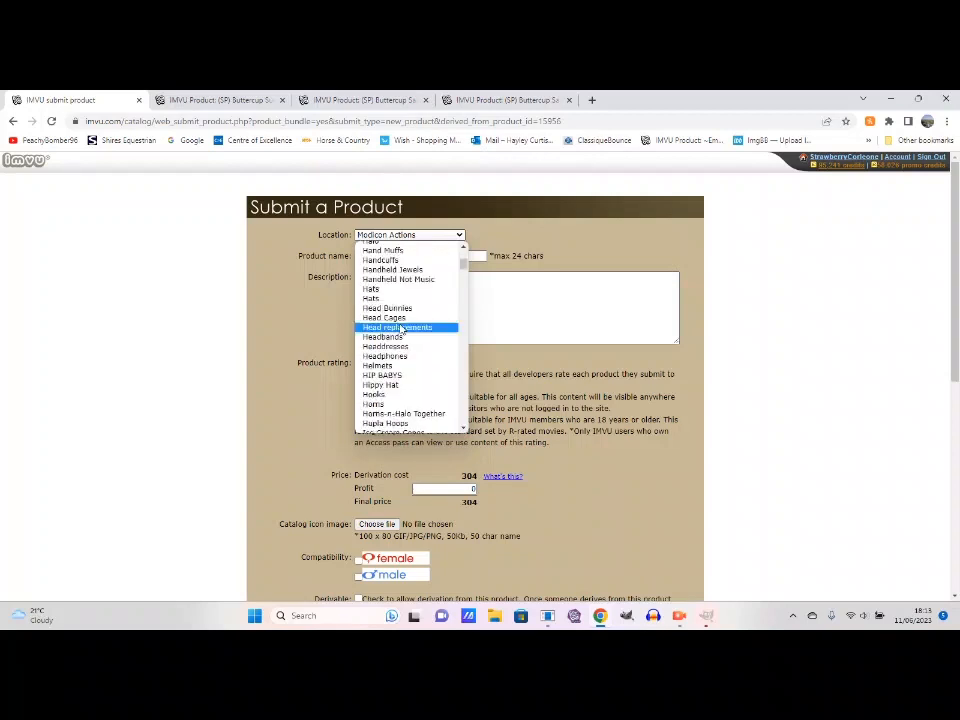
scroll(400, 328, down, 12)
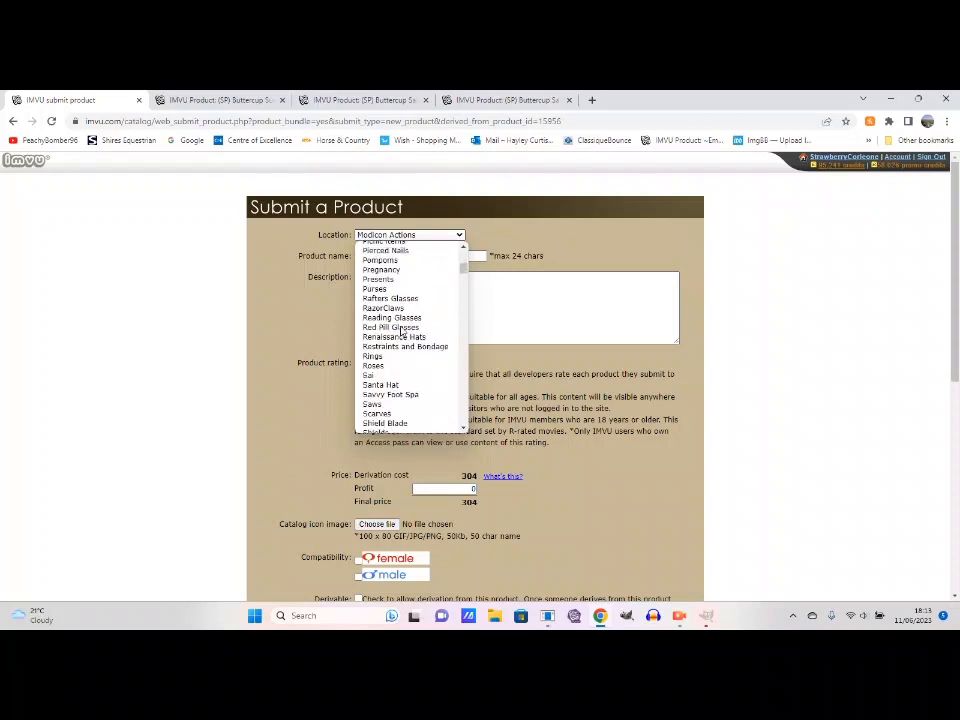
scroll(400, 328, down, 7)
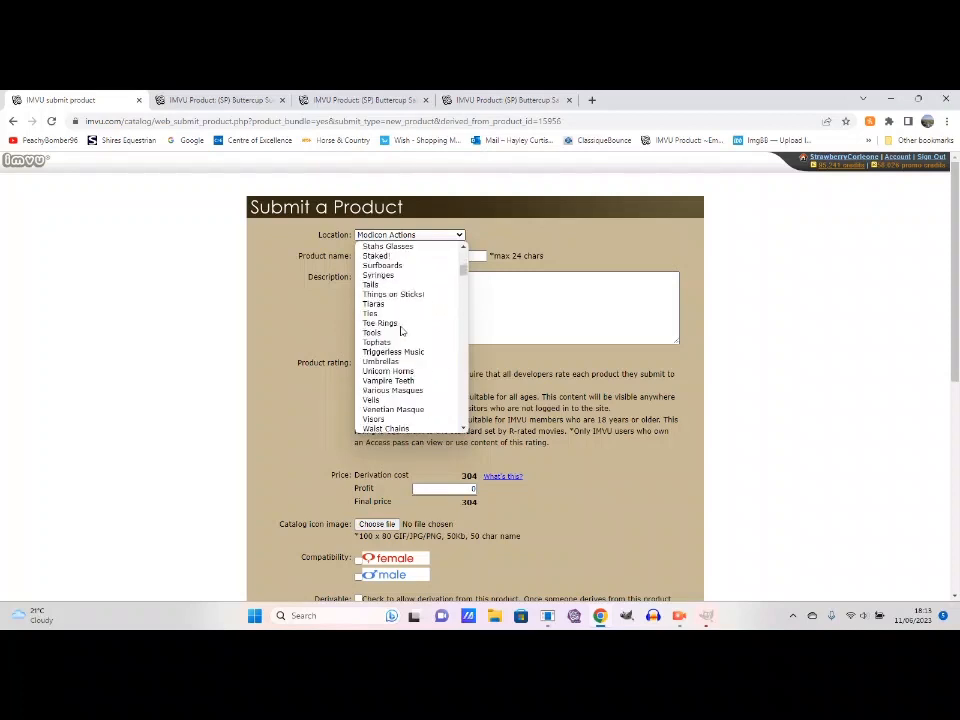
scroll(400, 328, down, 4)
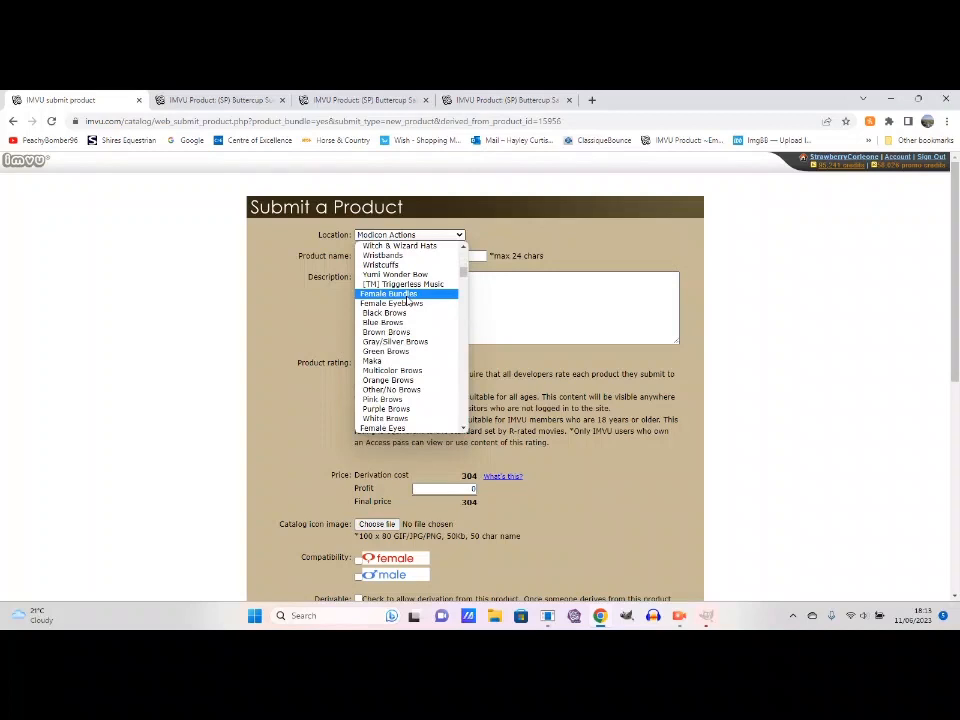
click(405, 294)
click(478, 256)
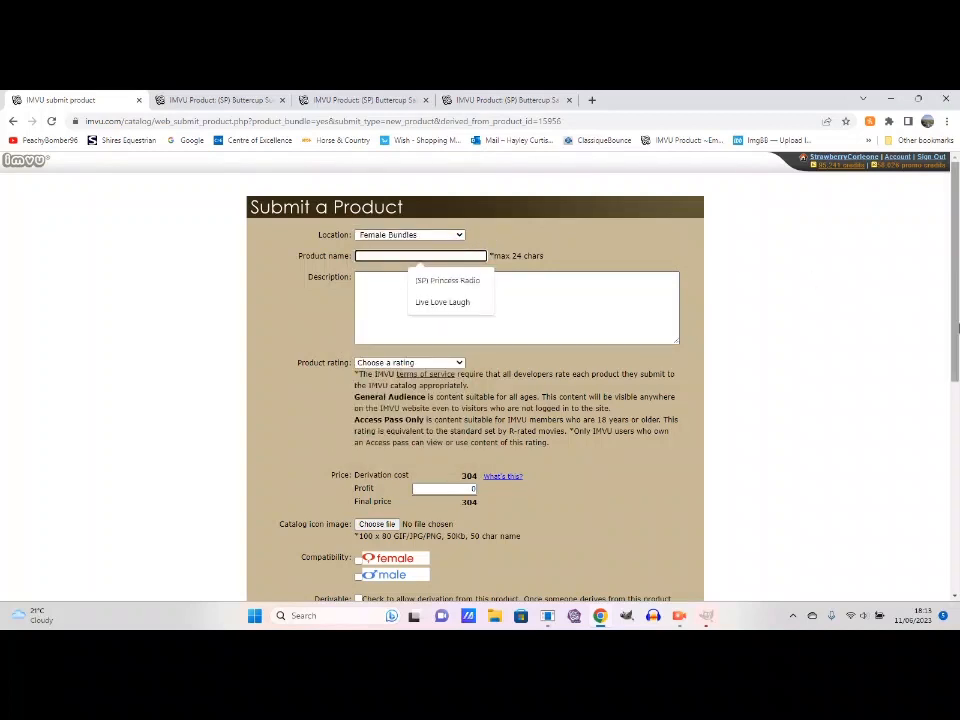
- Enter '(SP)Buttercup Summer Set' as the product name, correcting the typos
text(SP) Butter)
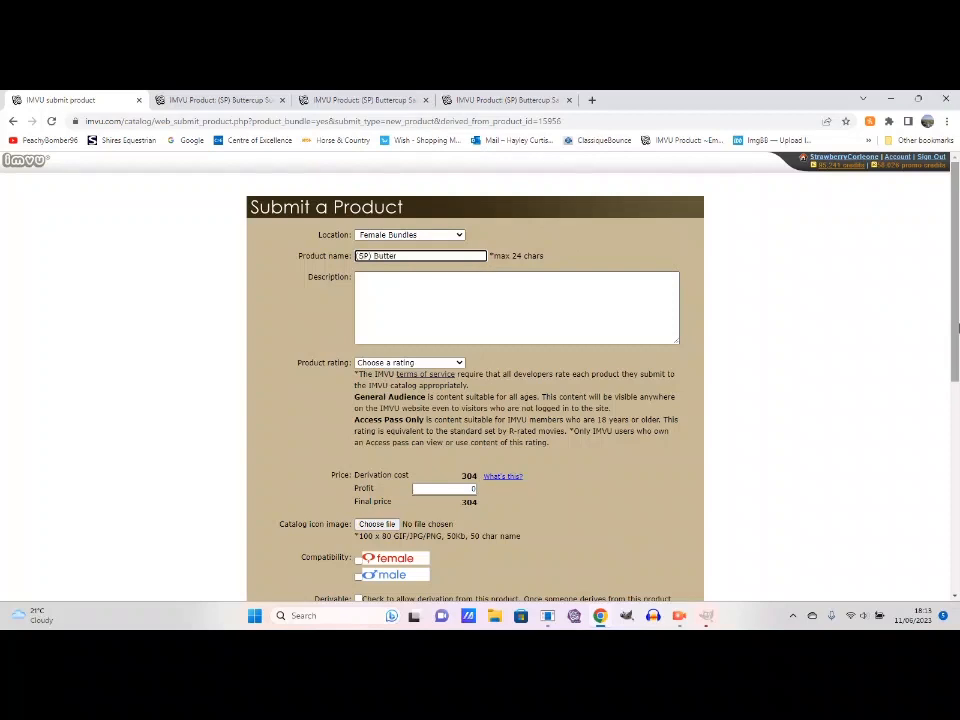
text(cup Summer V)
key(BackSpace)
text(Bu)
key(BackSpace)
key(BackSpace)
text(S)
key(BackSpace)
key(BackSpace)
key(BackSpace)
text(r)
key(BackSpace)
text(Set)
click(473, 311)
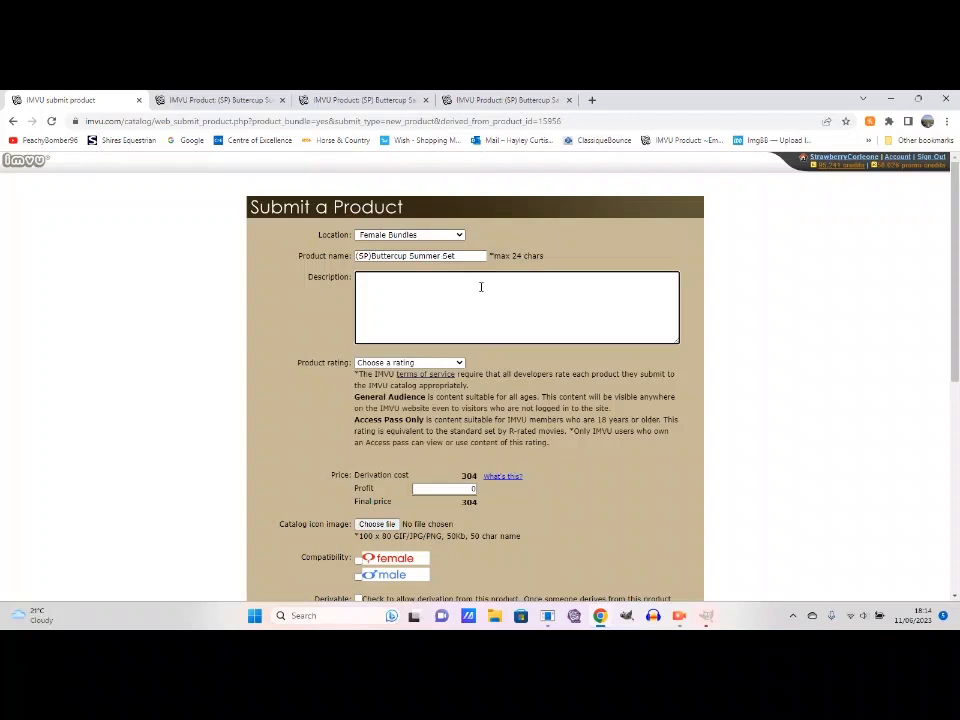
- Upload the Summer image to ImgBB in a new browser tab
click(592, 101)
click(757, 142)
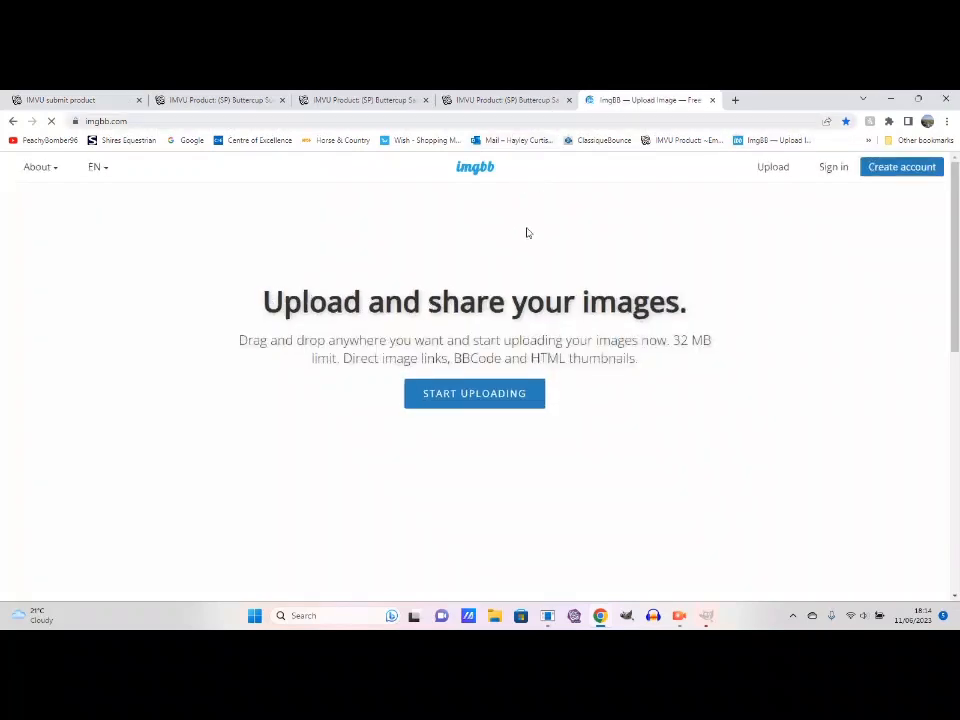
click(481, 397)
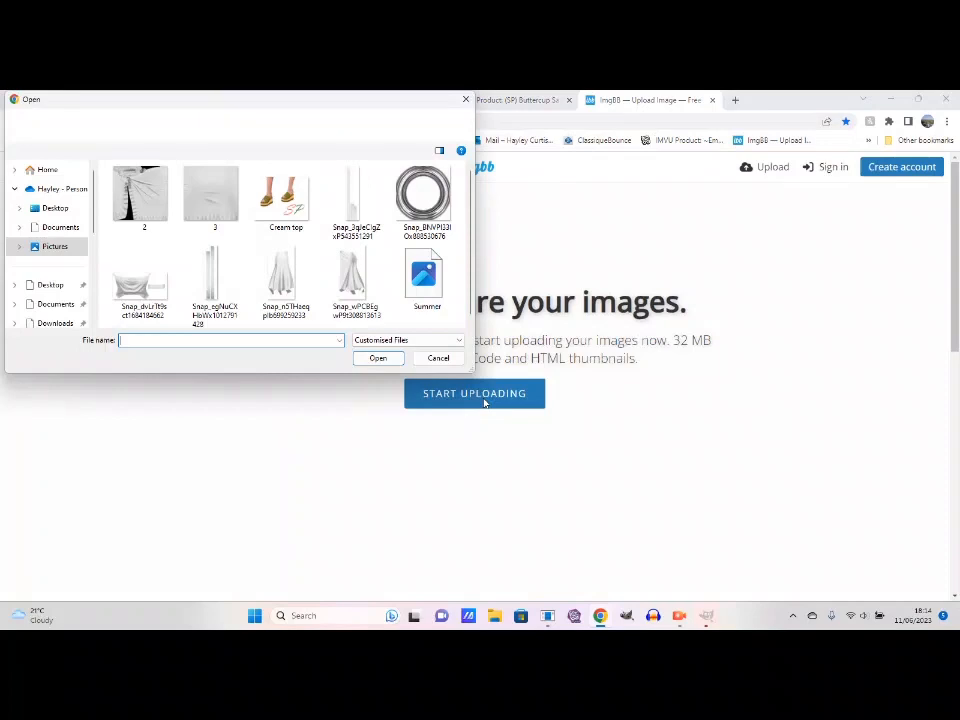
double_click(422, 280)
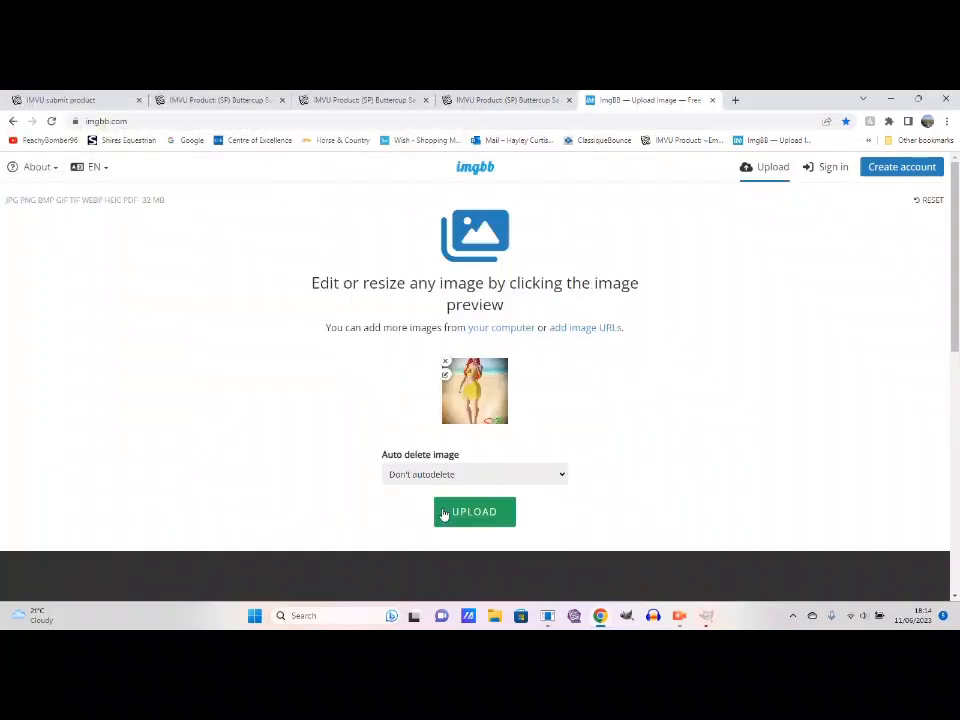
click(444, 514)
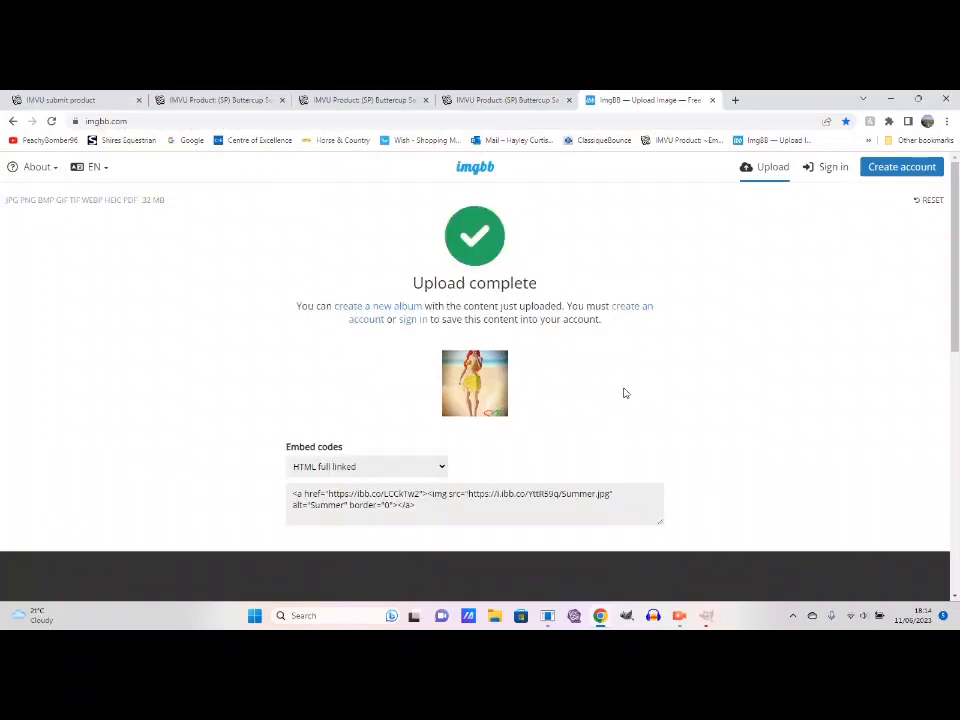
- Select the image's HTML full linked embed code and return to the IMVU form
mouse_move(426, 509)
click(405, 467)
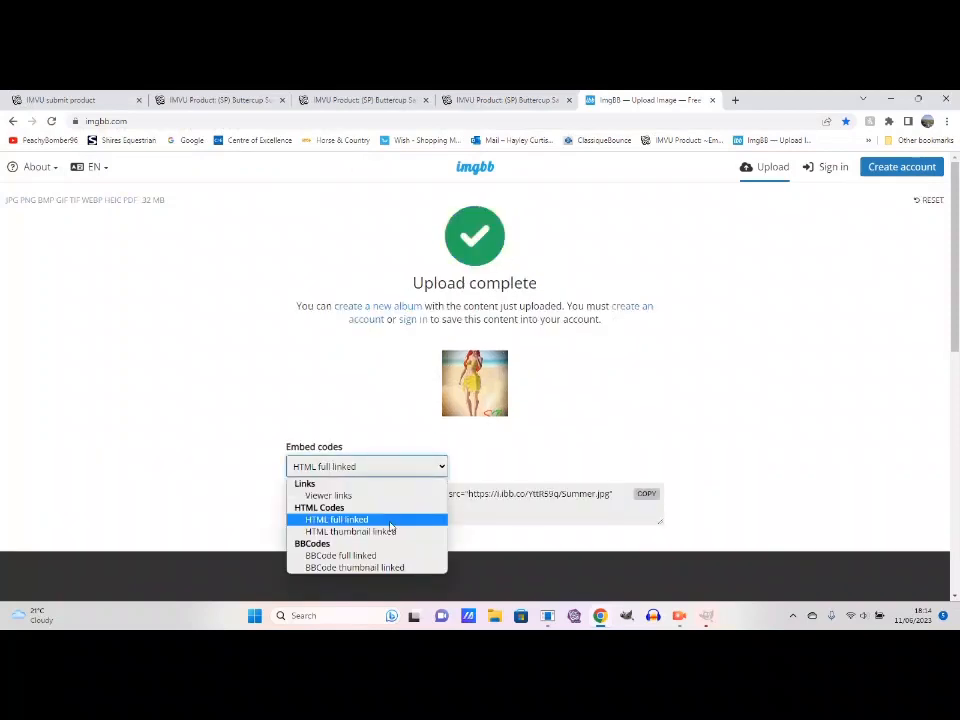
click(390, 521)
drag(424, 505, 289, 495)
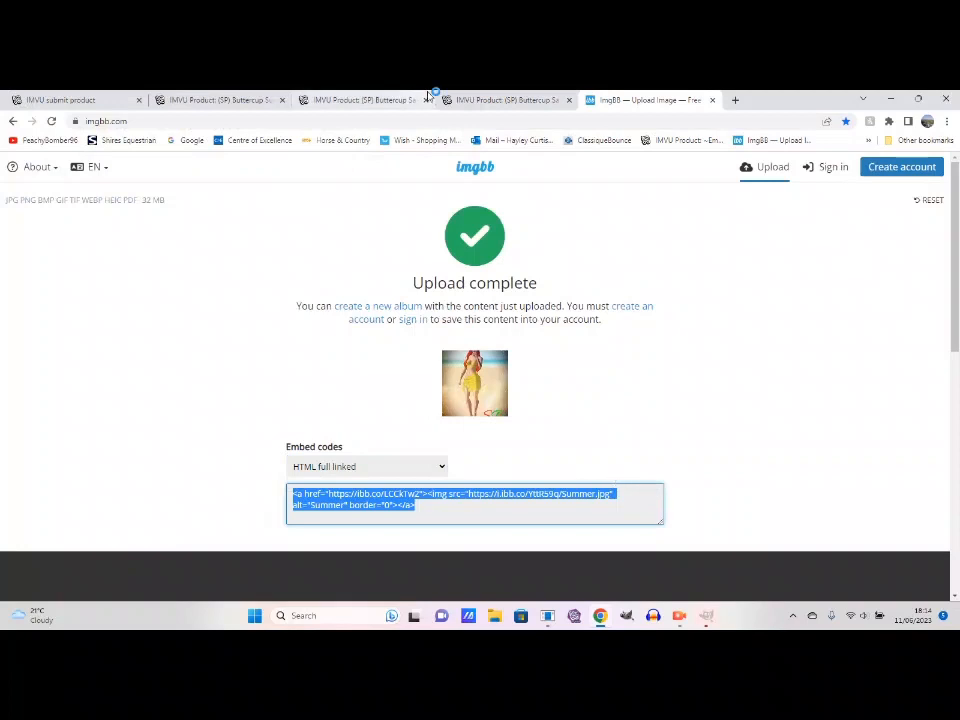
click(90, 99)
click(474, 298)
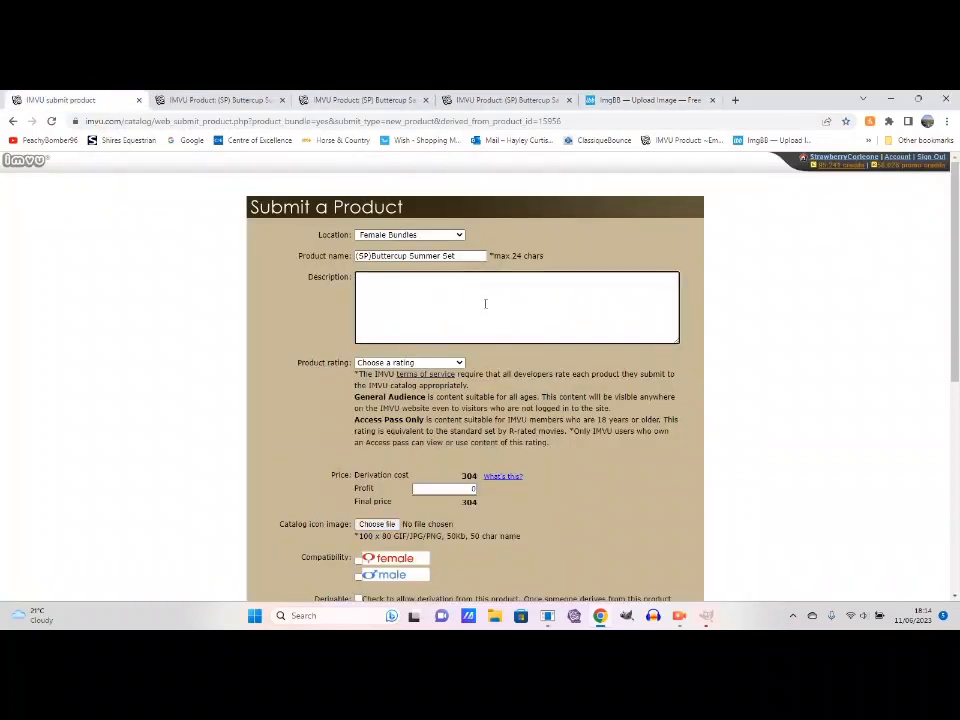
- Paste the Summer embed code into the description and rate the bundle General Audience
key(ctrl+v)
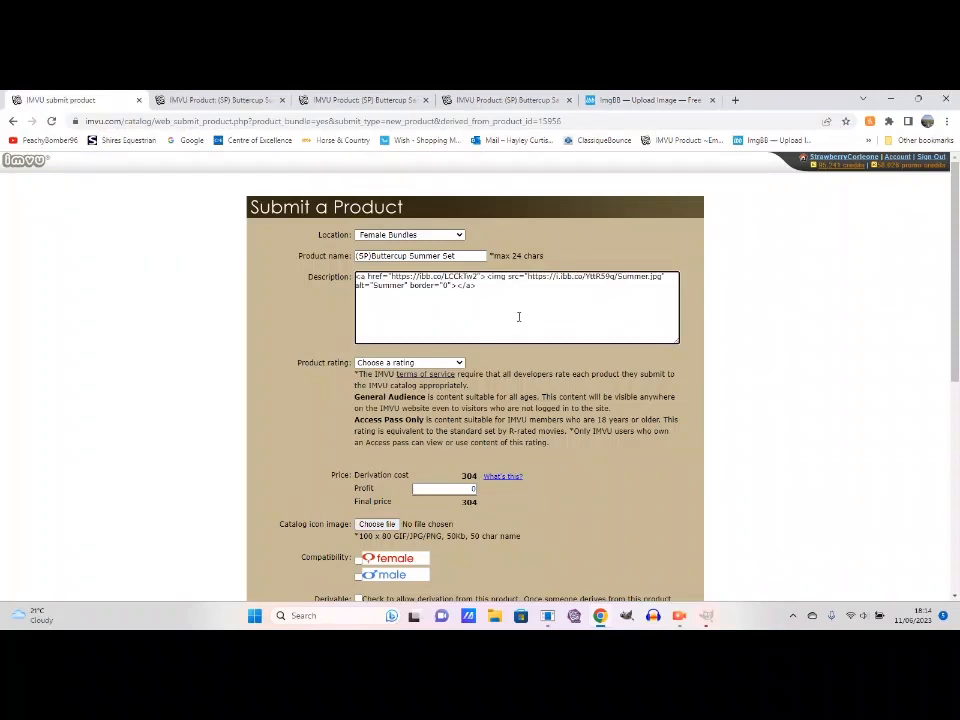
click(424, 363)
click(390, 383)
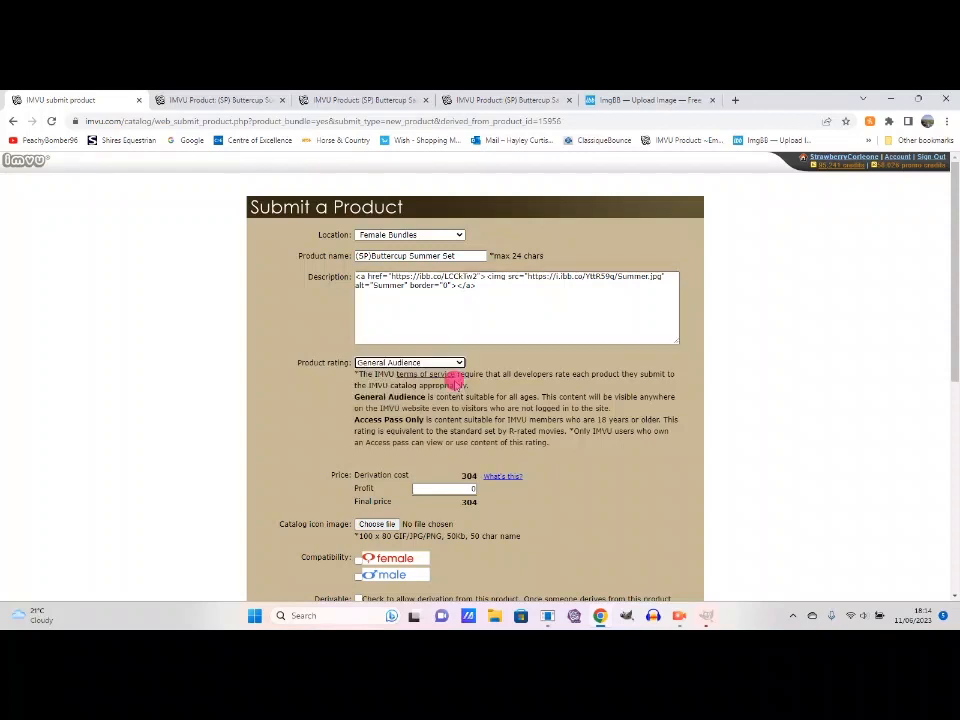
- Open the catalog icon file picker, cancel it, and switch to GIMP
scroll(450, 380, down, 2)
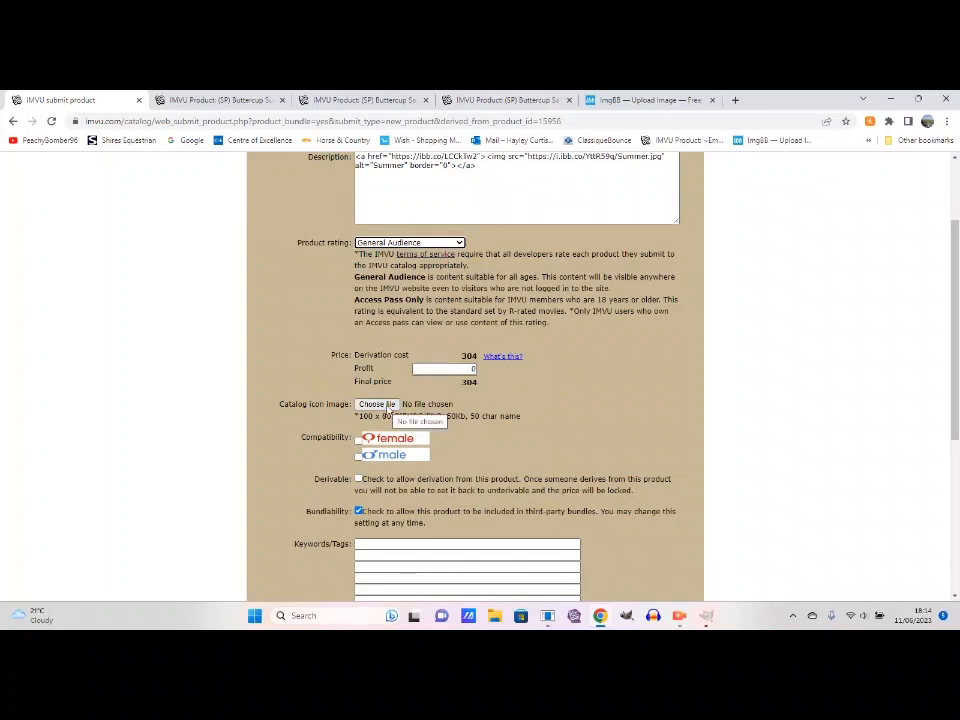
click(390, 404)
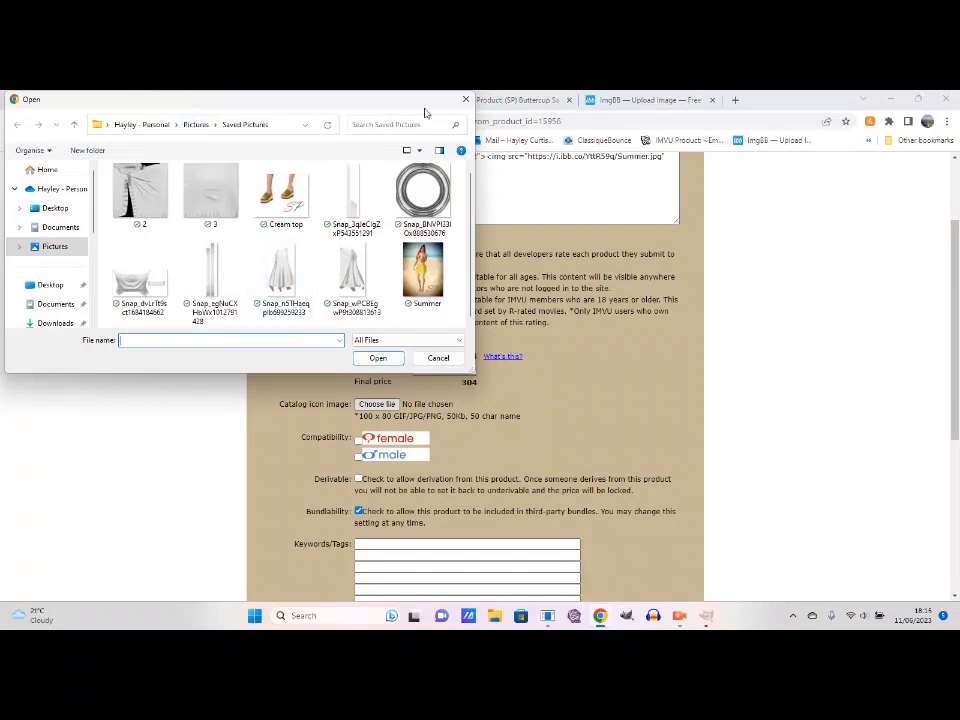
click(465, 99)
click(704, 615)
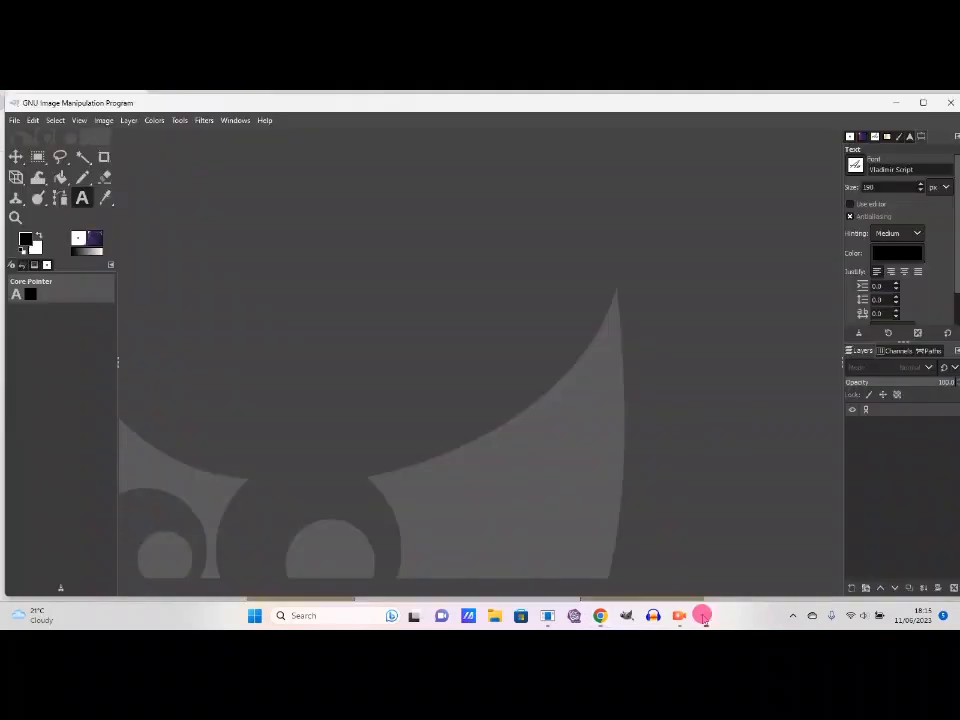
- Open Summer.jpg from Pictures > Saved Pictures in GIMP
click(15, 120)
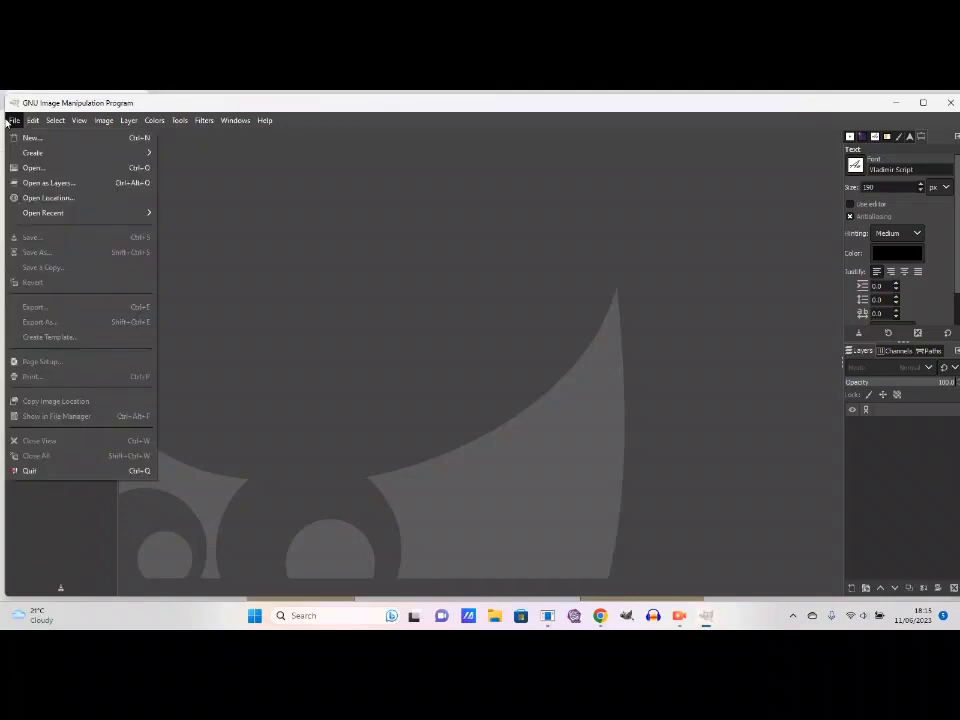
click(32, 167)
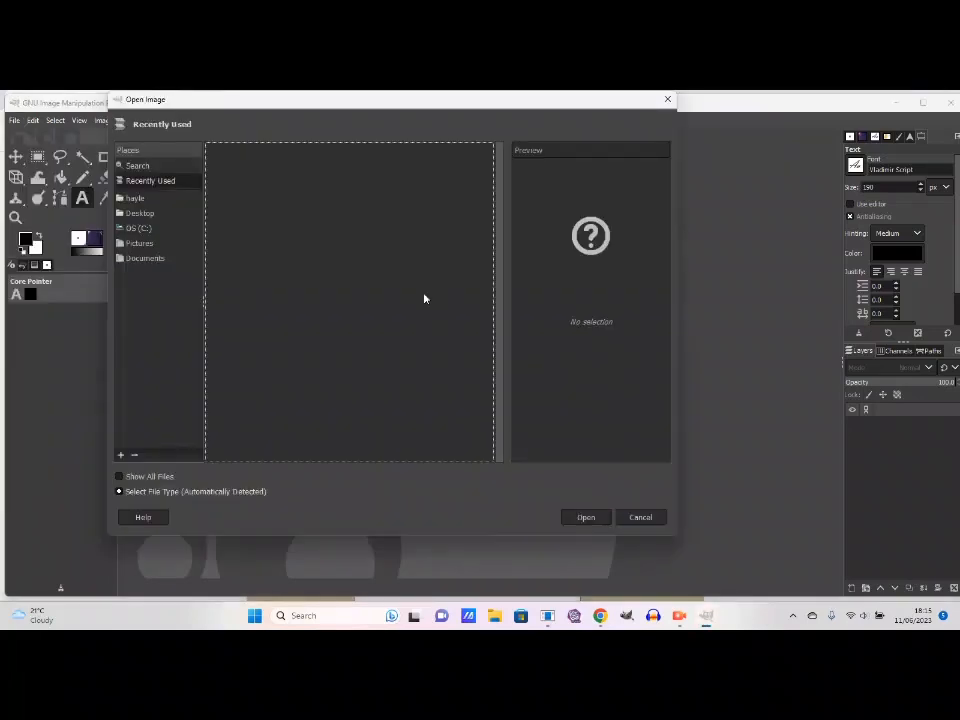
click(170, 242)
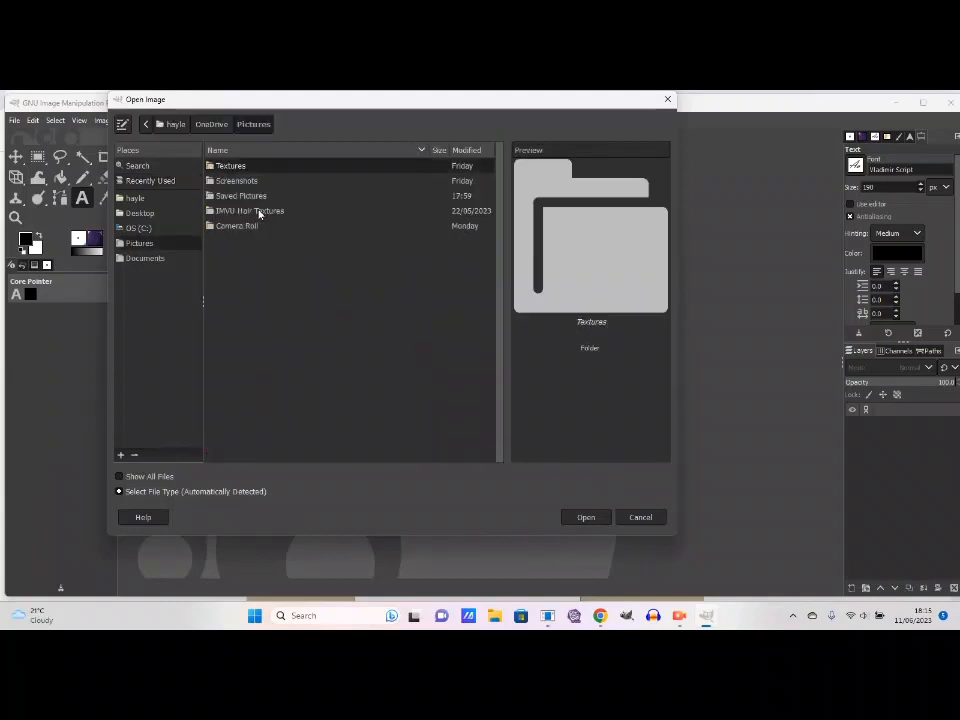
double_click(247, 197)
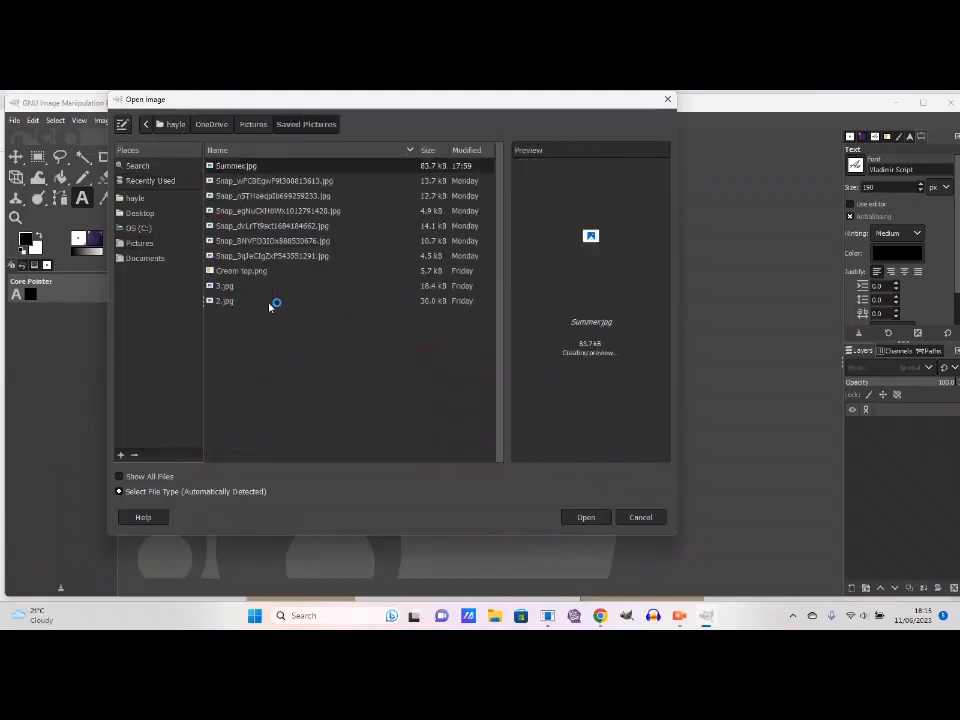
click(584, 518)
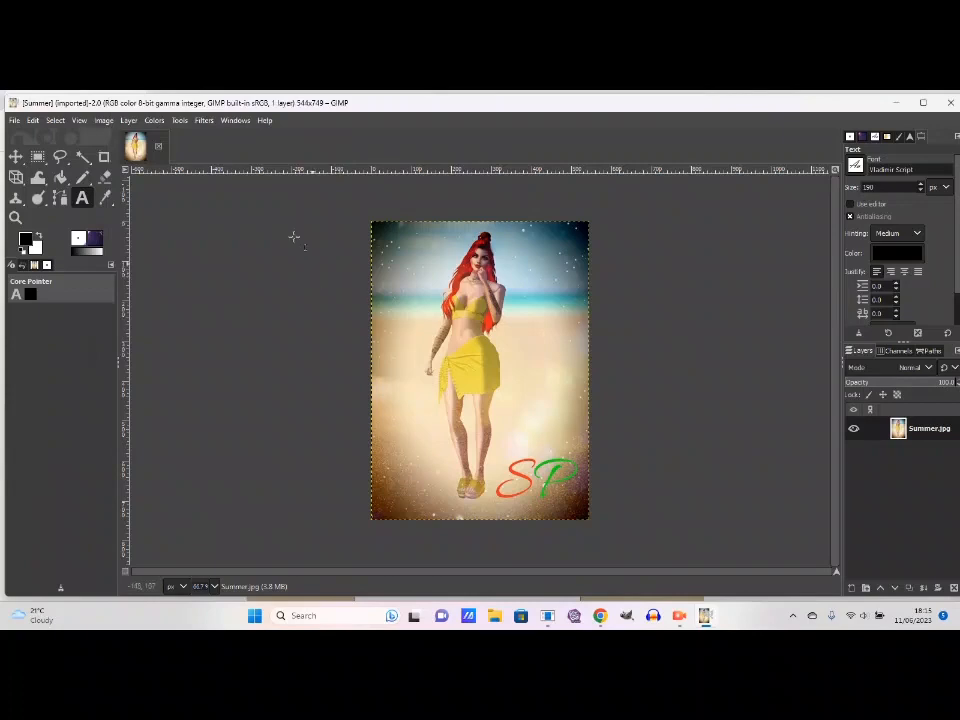
- Scale the Summer image to 100 x 80 pixels
click(104, 121)
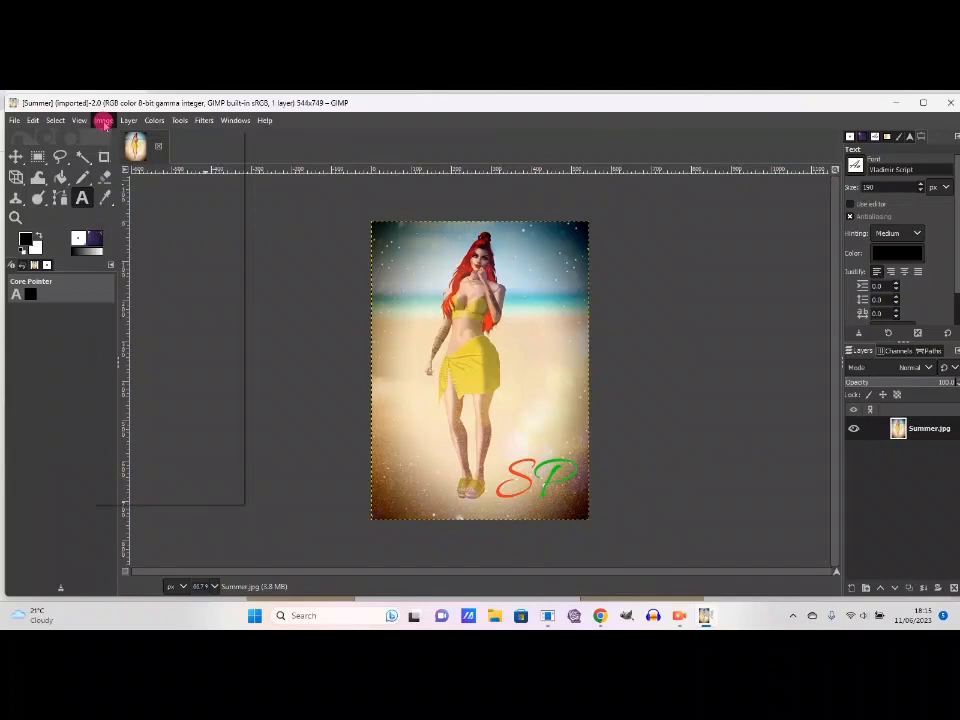
click(130, 292)
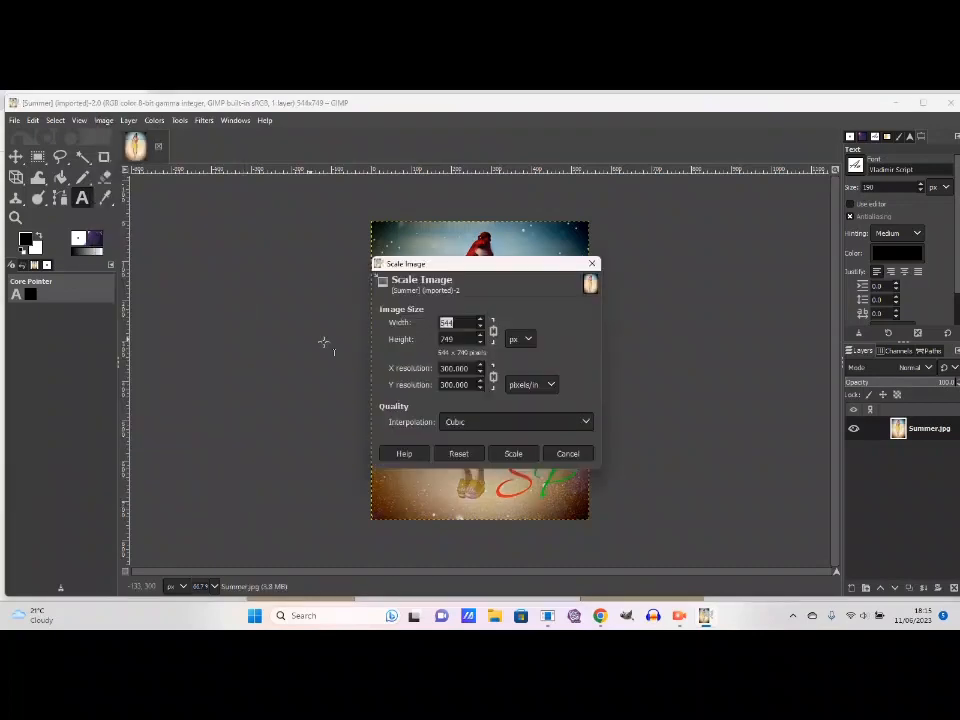
text(100)
key(Tab)
key(Tab)
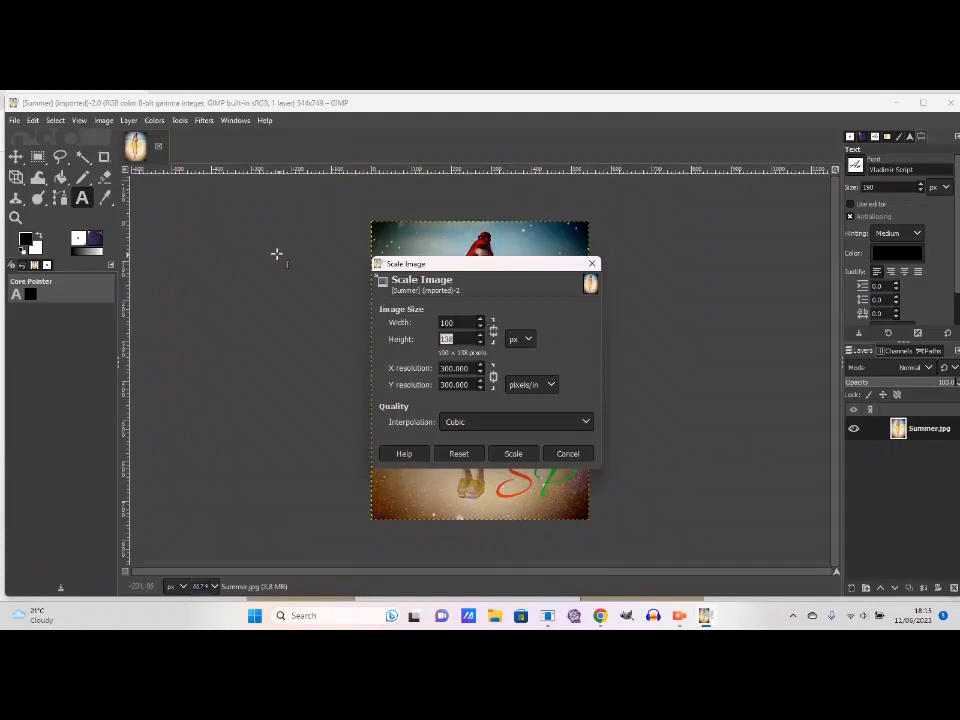
text(80)
click(513, 454)
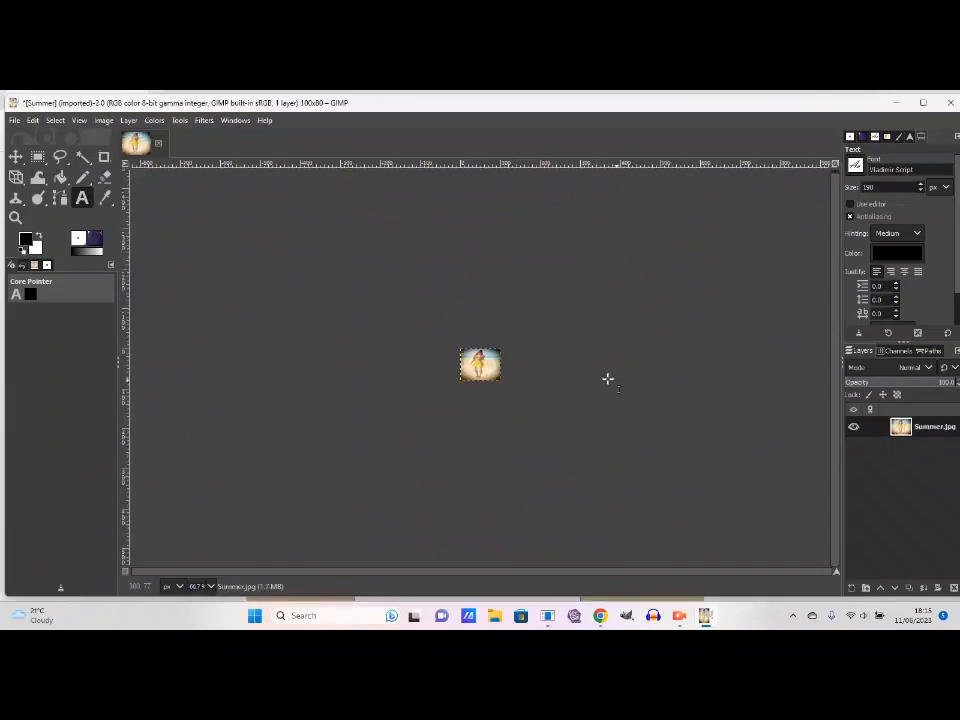
- Export the image as SummerIcon.png and go back to the IMVU submit page
click(14, 121)
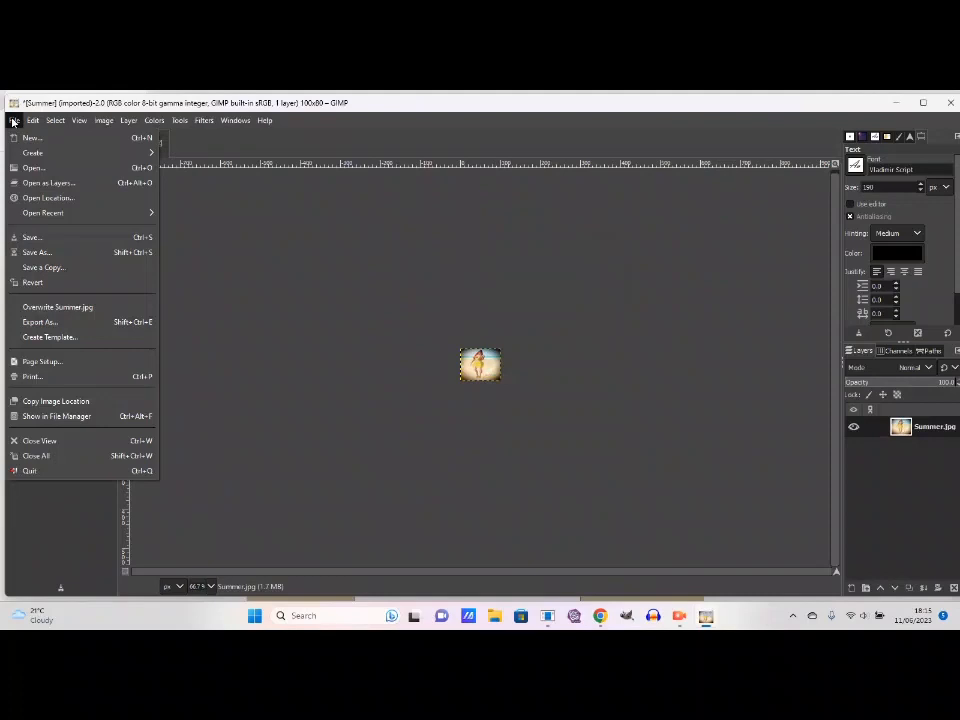
click(52, 319)
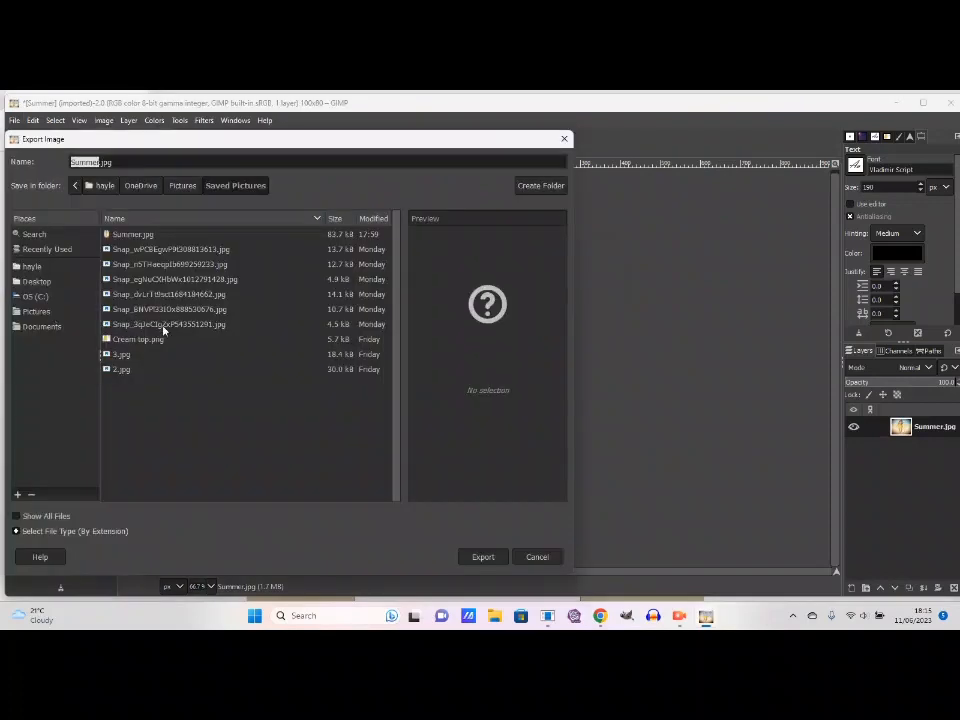
click(94, 161)
key(BackSpace)
key(BackSpace)
key(BackSpace)
key(BackSpace)
text(.con.png)
key(Return)
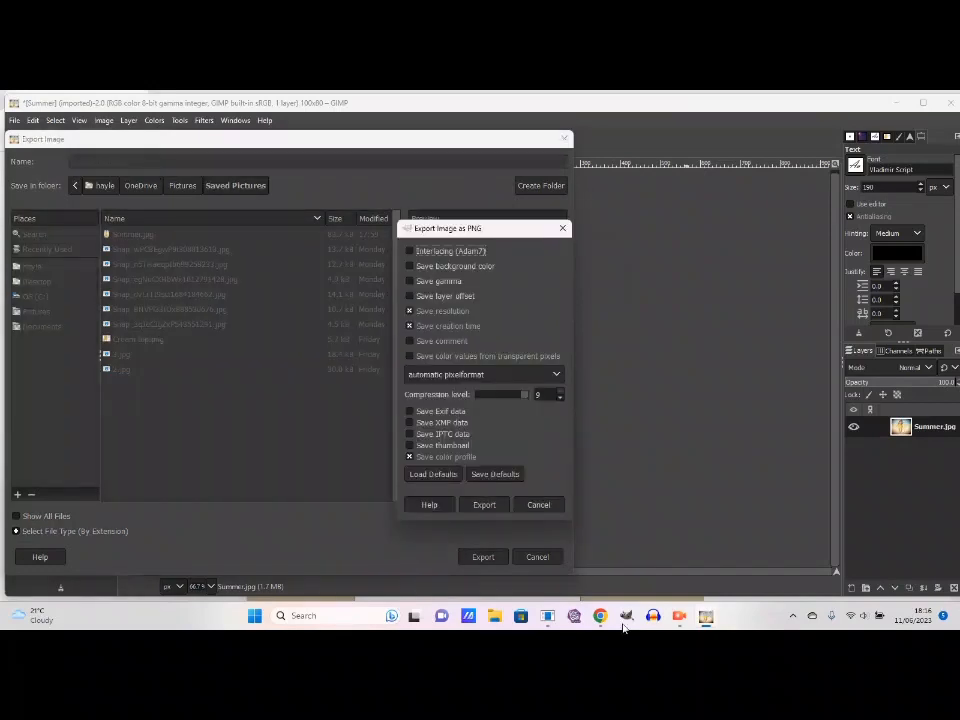
click(484, 504)
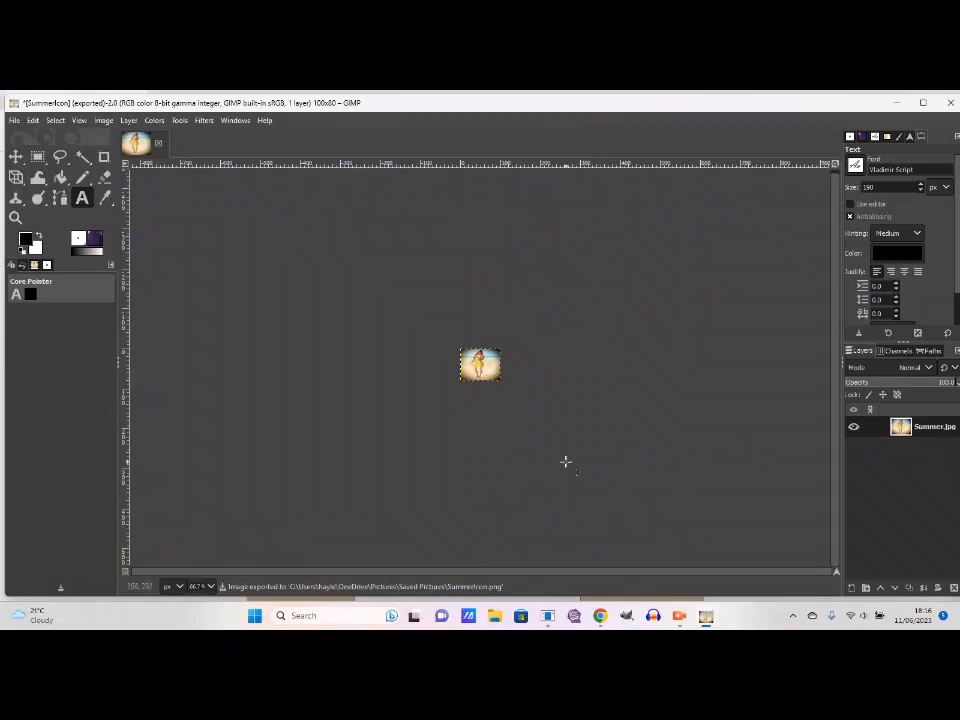
click(550, 615)
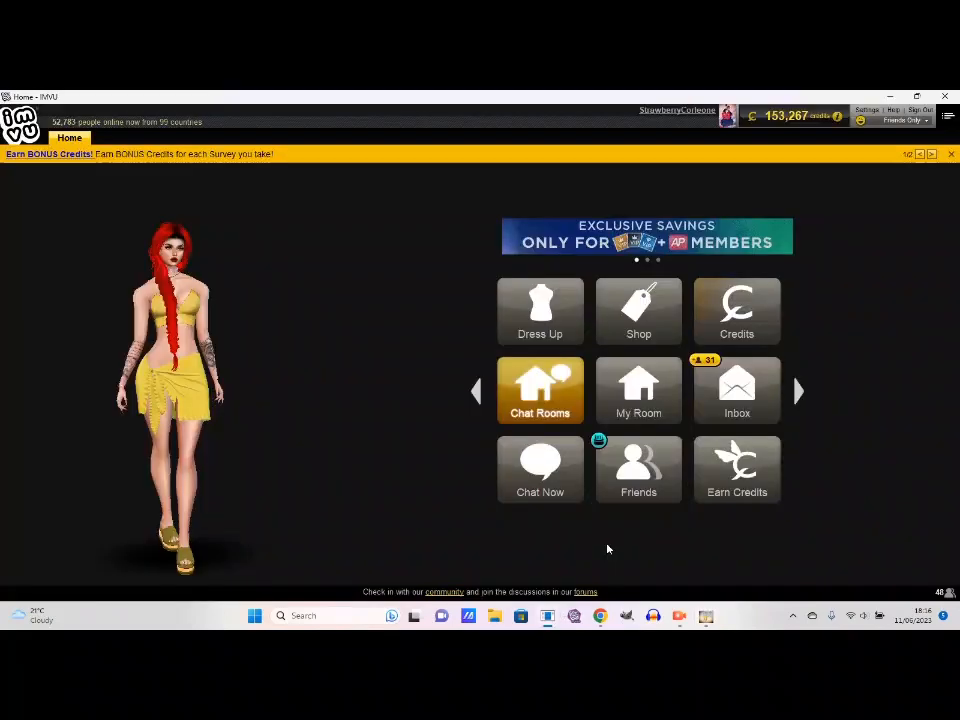
click(599, 616)
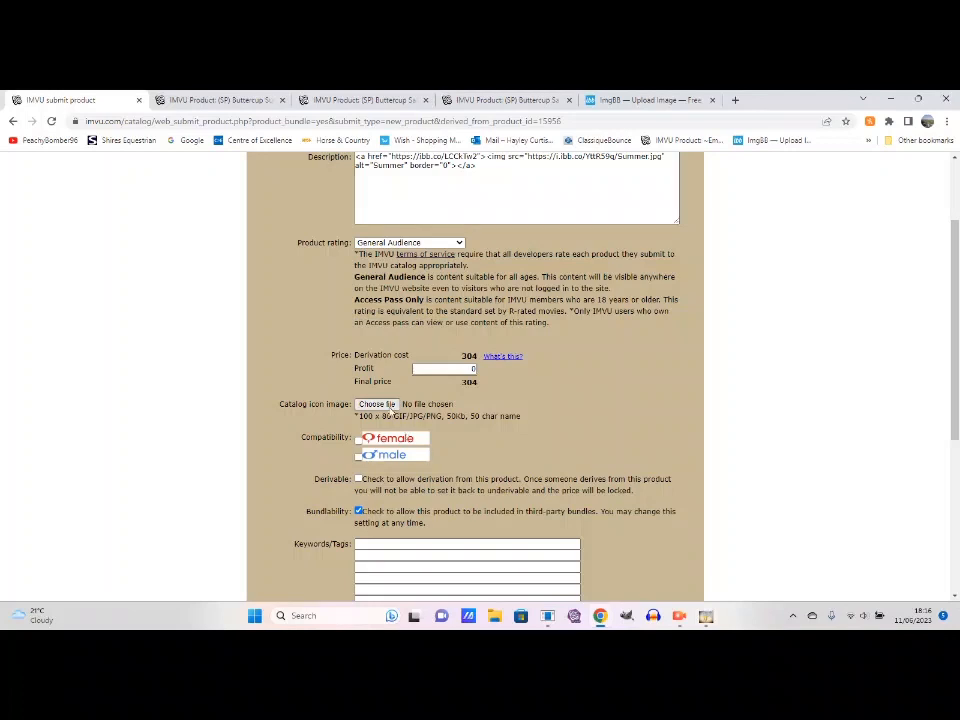
- Set SummerIcon.png as catalog icon, tick female compatibility, and untick Bundlability
click(390, 404)
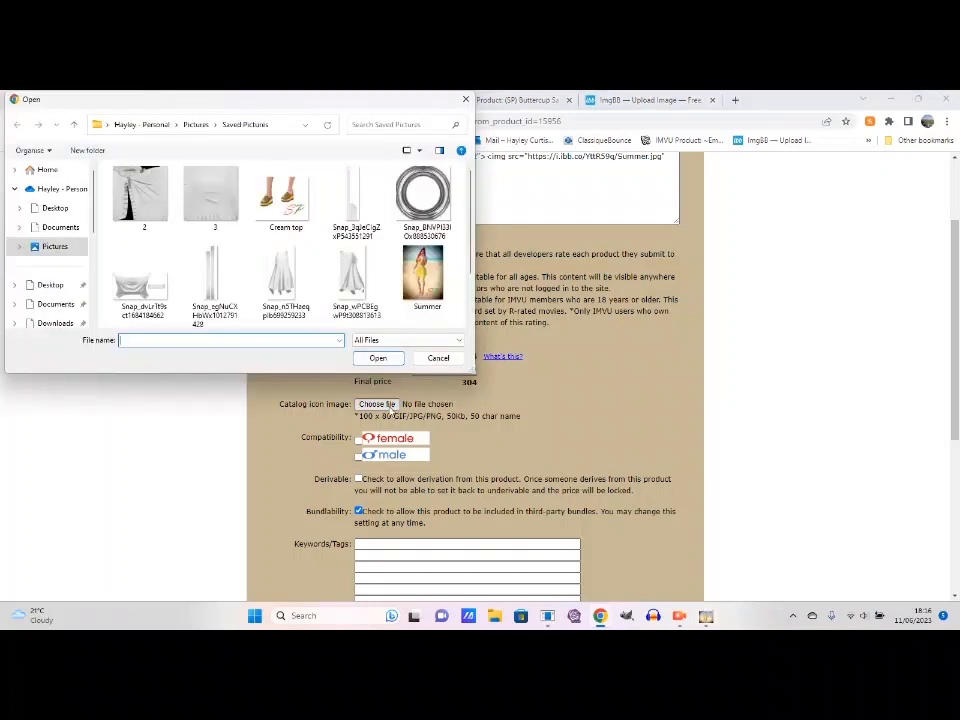
scroll(330, 238, down, 1)
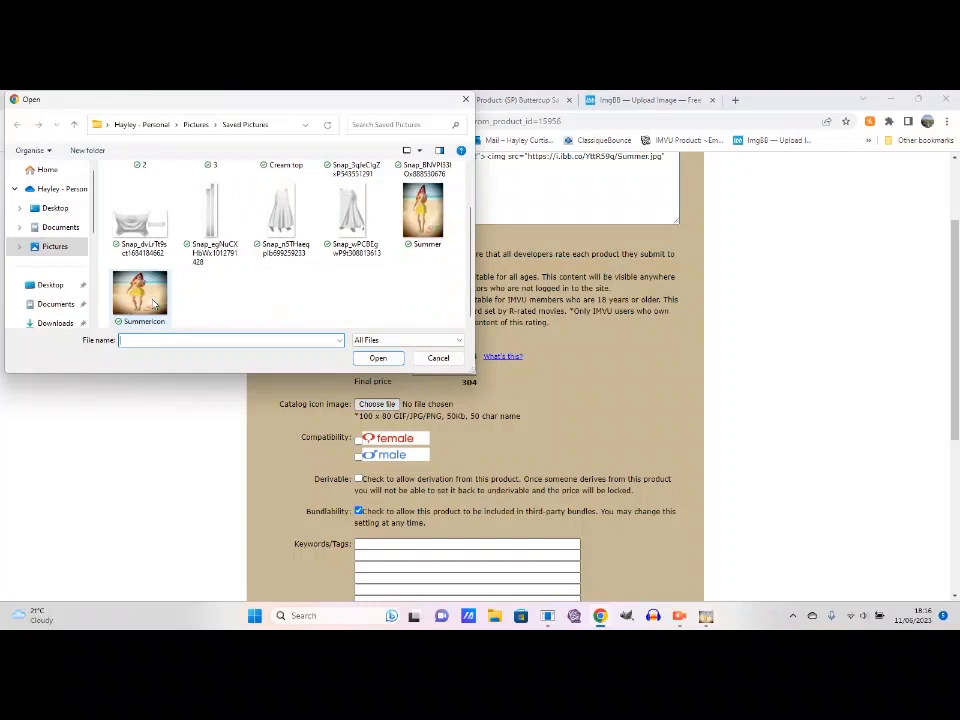
double_click(142, 285)
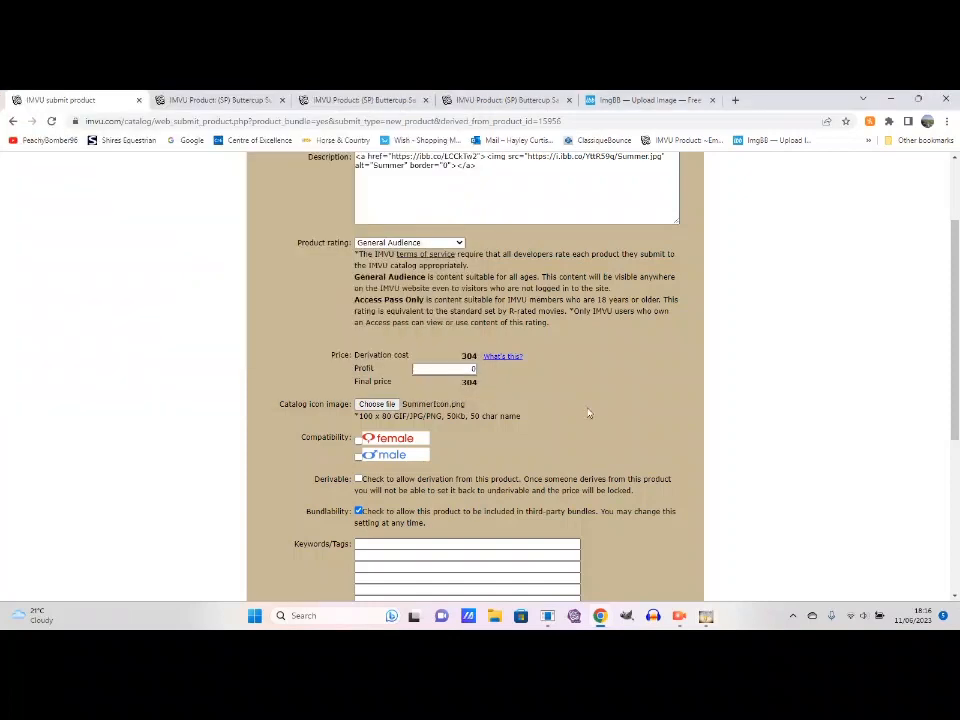
click(360, 441)
scroll(400, 400, down, 1)
scroll(463, 388, down, 1)
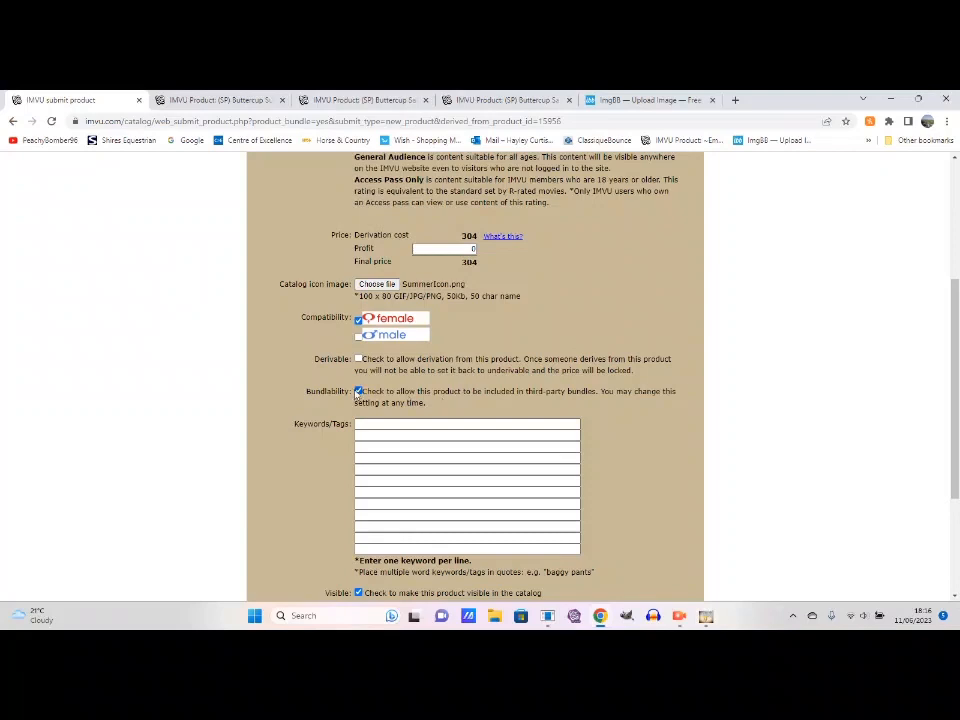
click(359, 392)
- Enter the keywords Summer, Yellow, Cute and Buttercup
scroll(420, 391, down, 2)
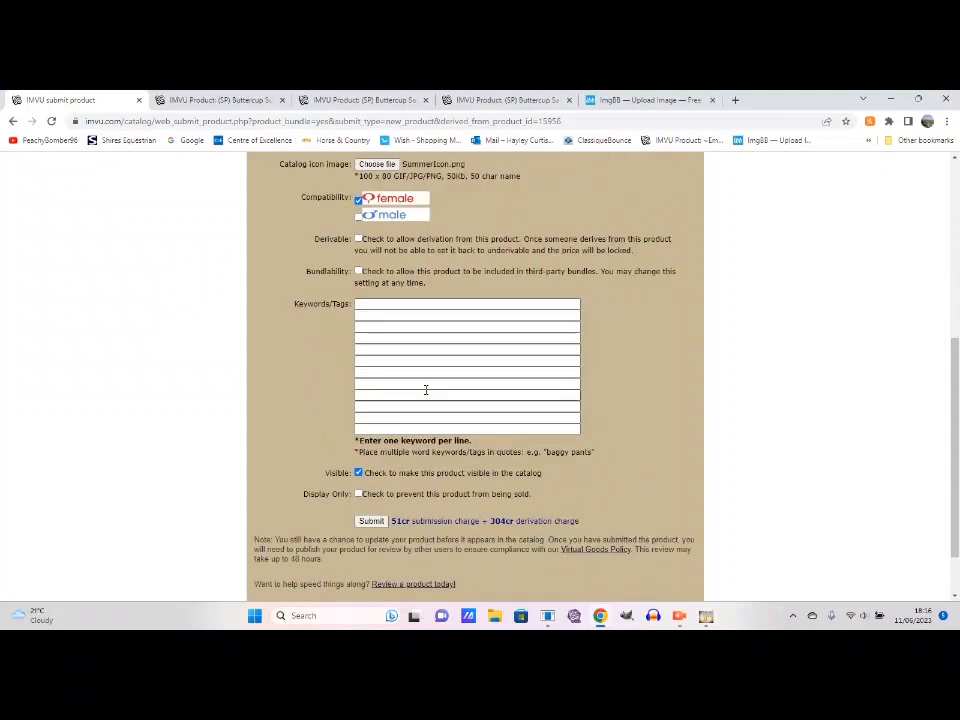
click(410, 305)
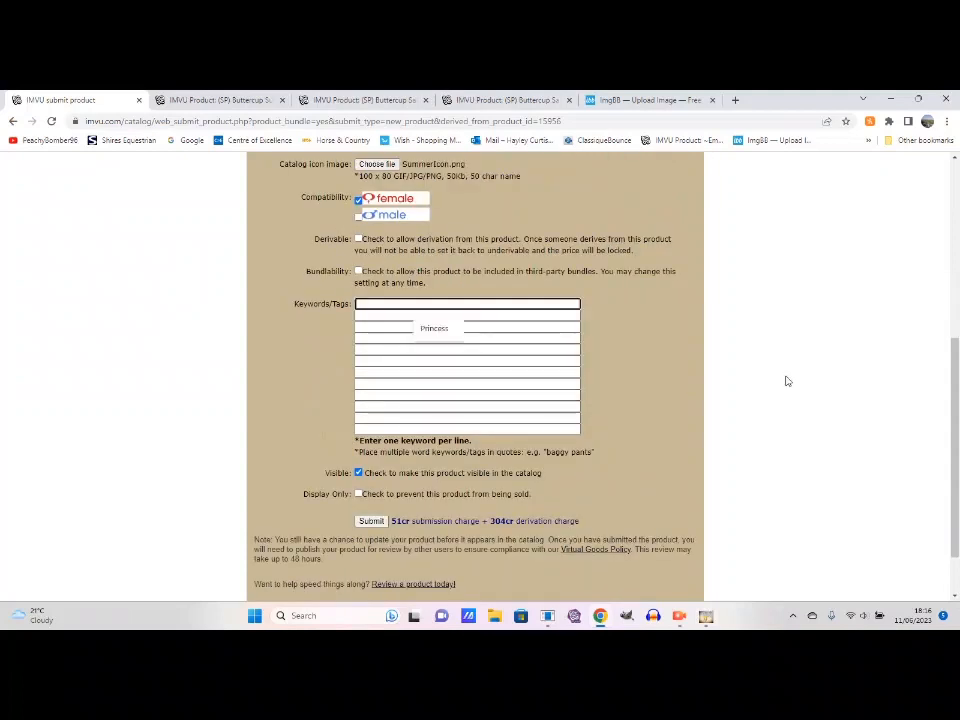
text(Summe)
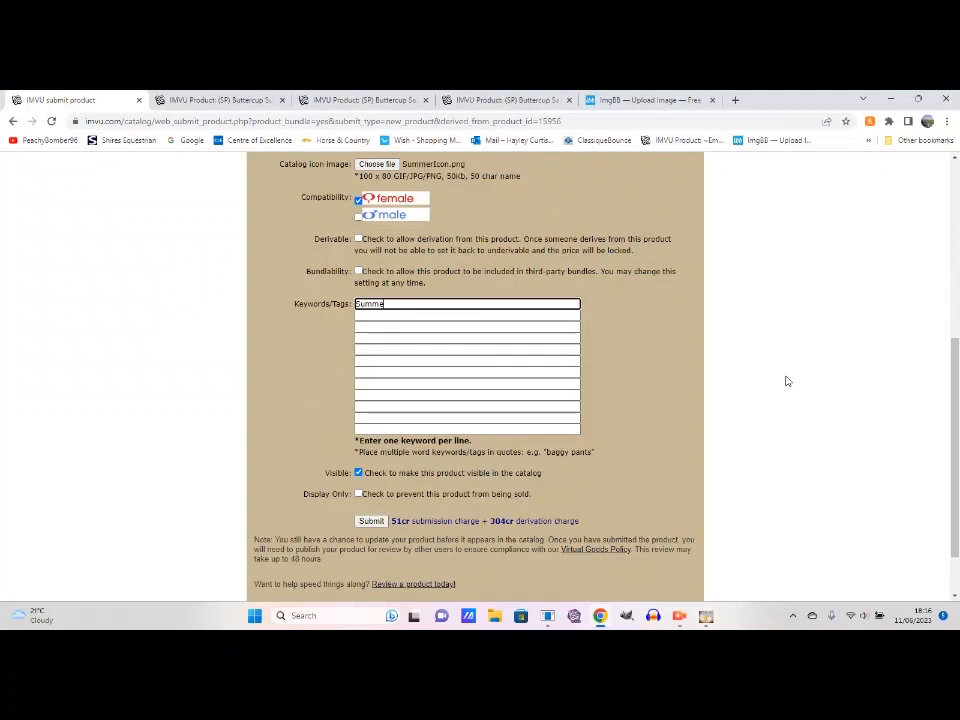
key(BackSpace)
text(er)
key(Tab)
text(Ye)
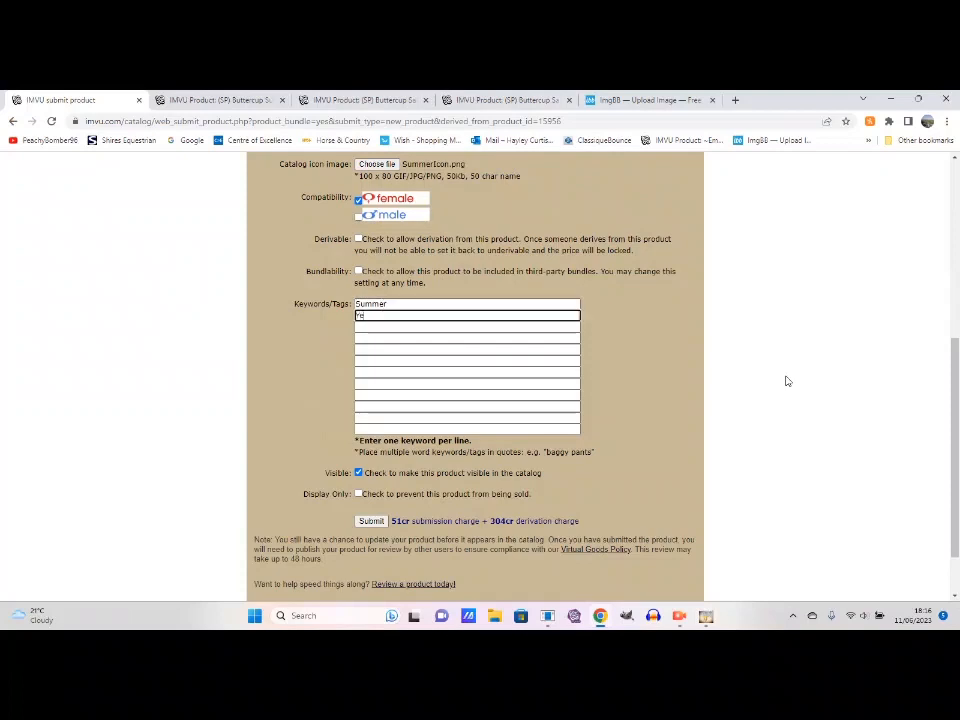
text(llow)
key(BackSpace)
text(w)
key(Tab)
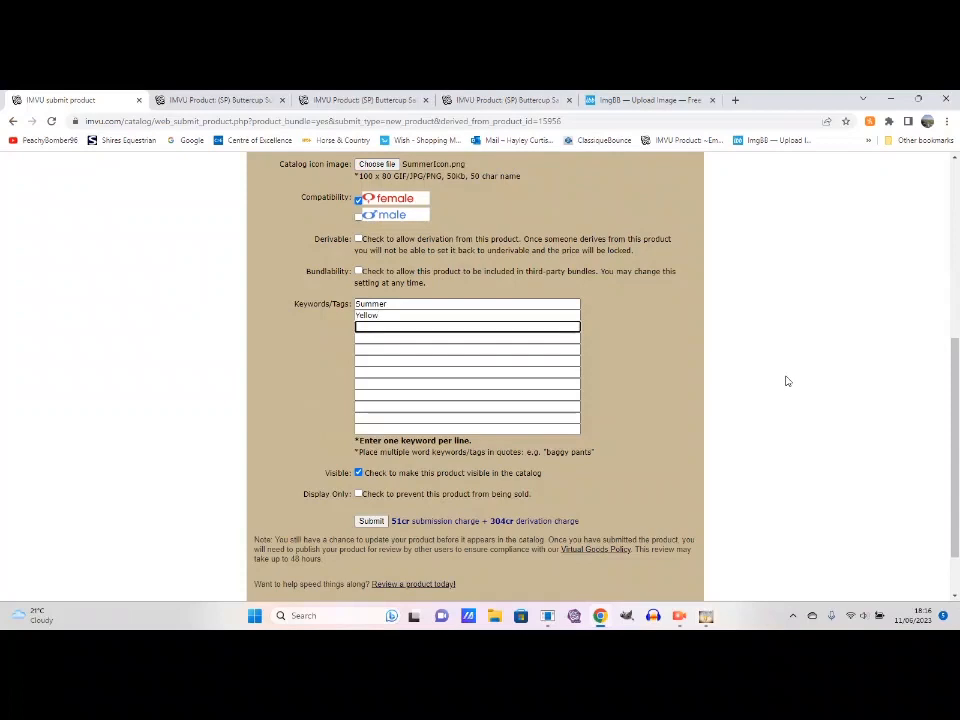
text(Cute)
key(Tab)
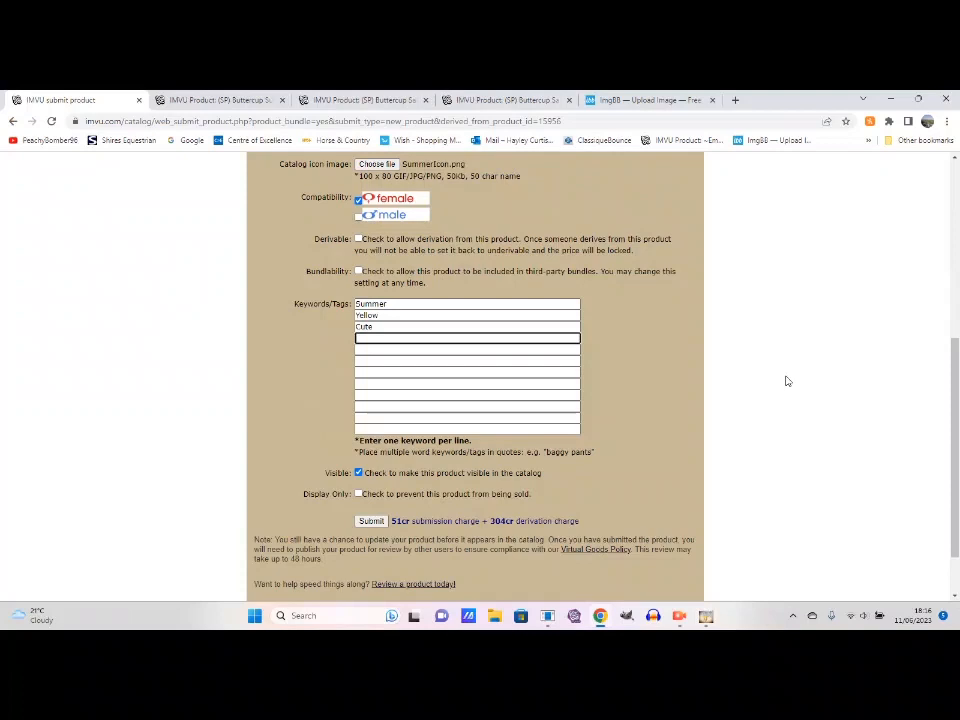
text(Buttercup)
key(Tab)
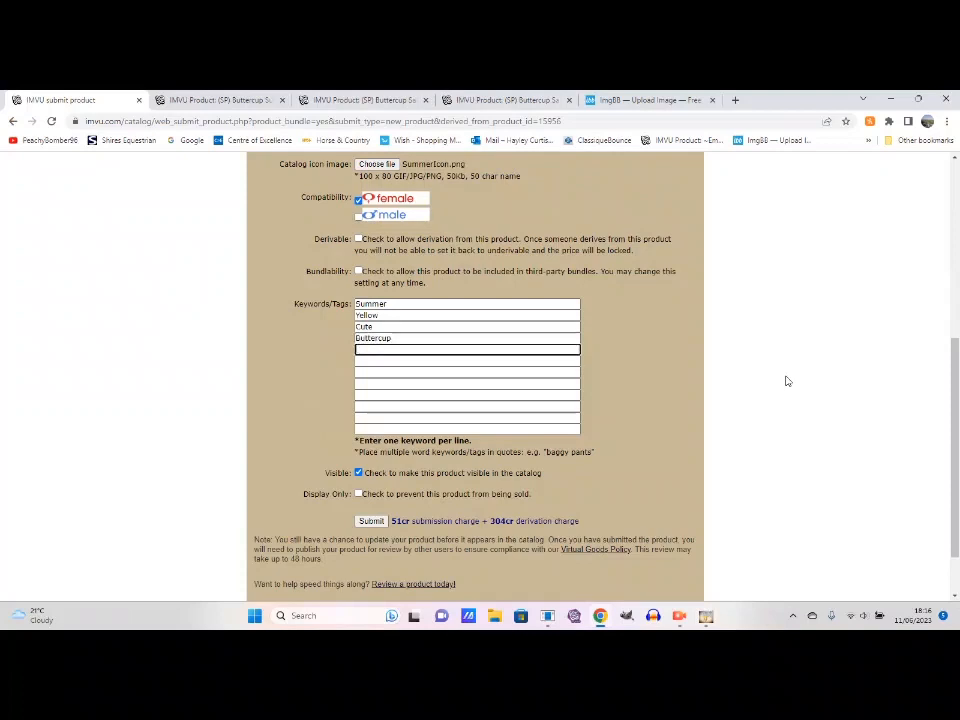
- Add the keywords Beach, Sarong, Top and Sandles
text(Beach)
key(Tab)
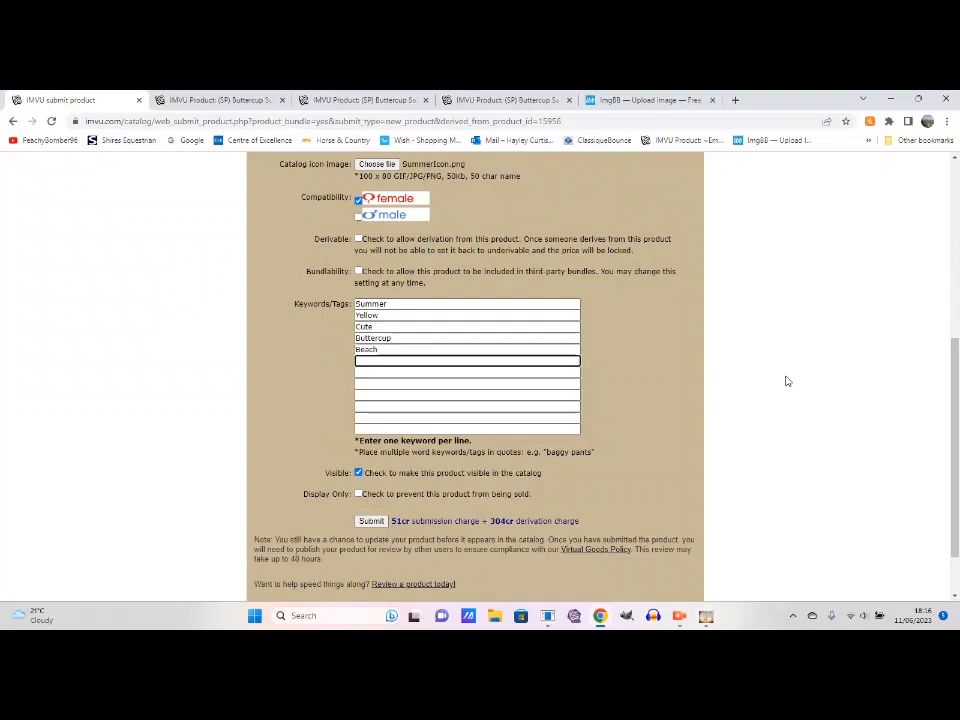
text(Sarong)
key(Tab)
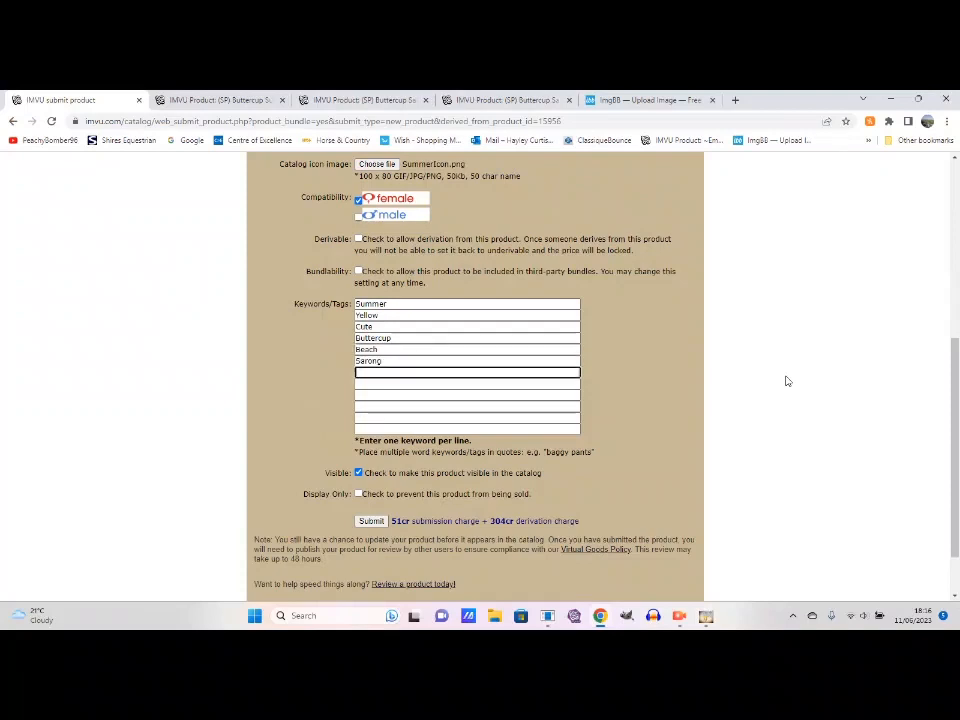
text(Top)
key(Tab)
text(Sandle)
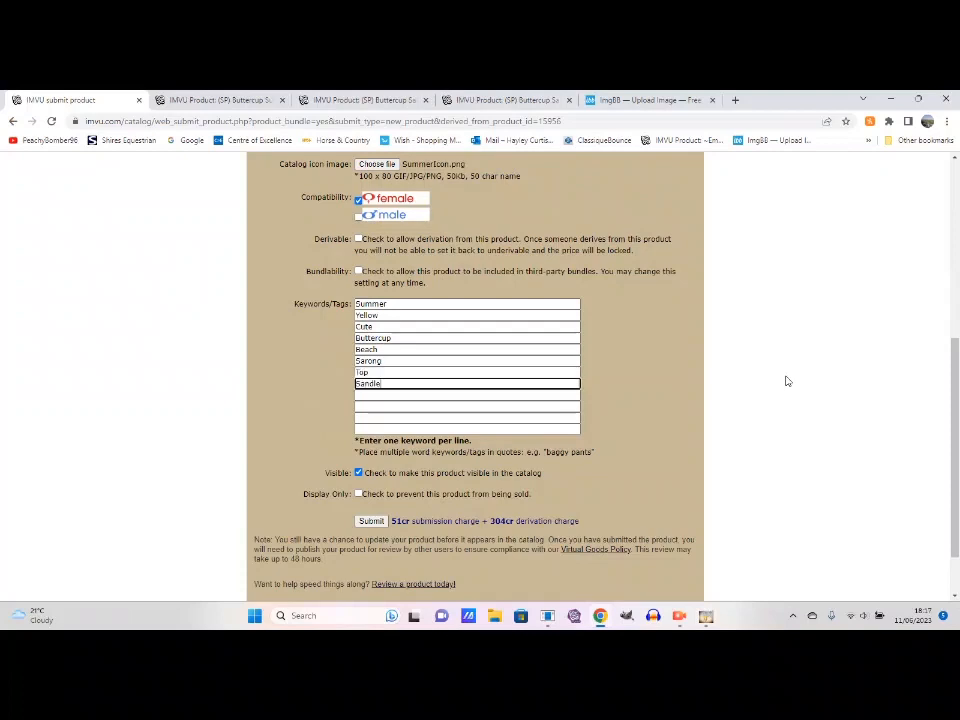
text(s)
key(Tab)
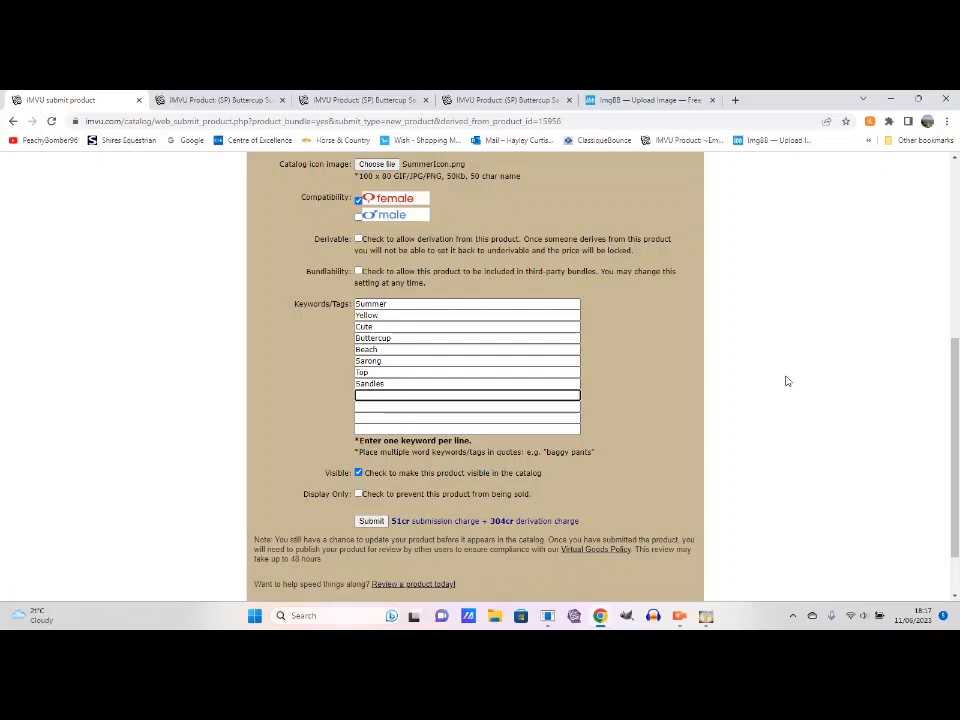
- Add the keywords Hot, Sexy, Females and Lush
text(Hot)
key(Tab)
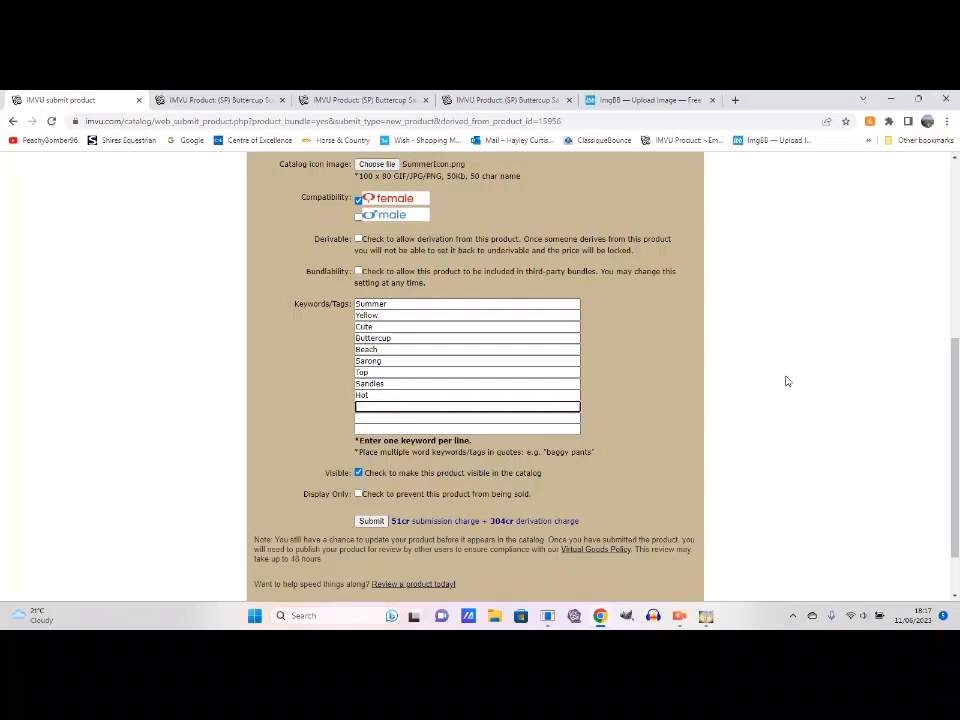
text(Sexy)
key(Tab)
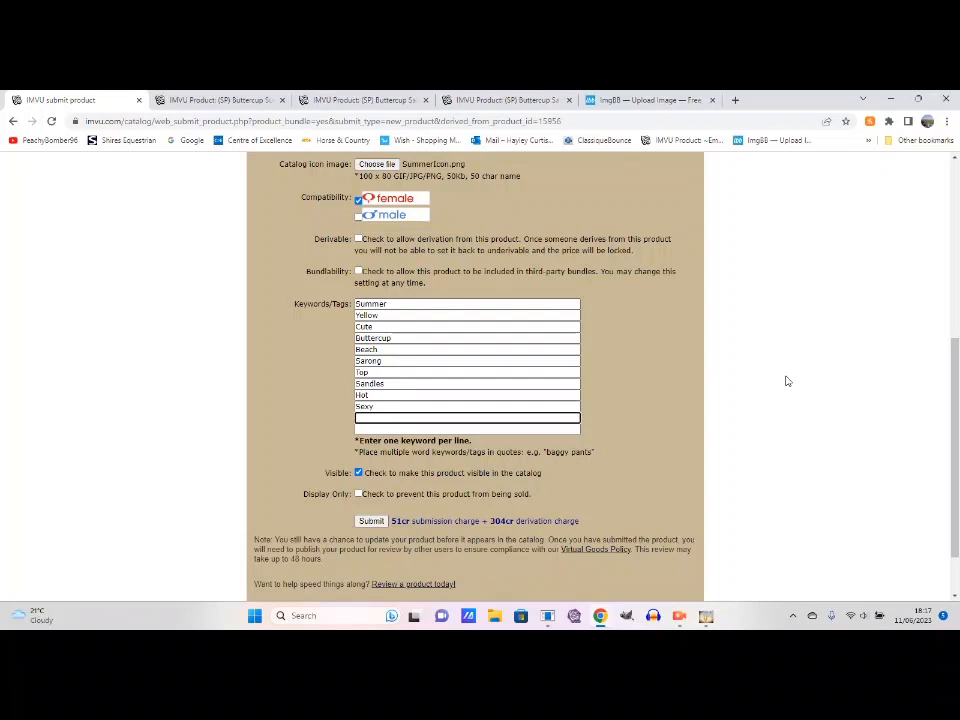
text(Females)
key(Tab)
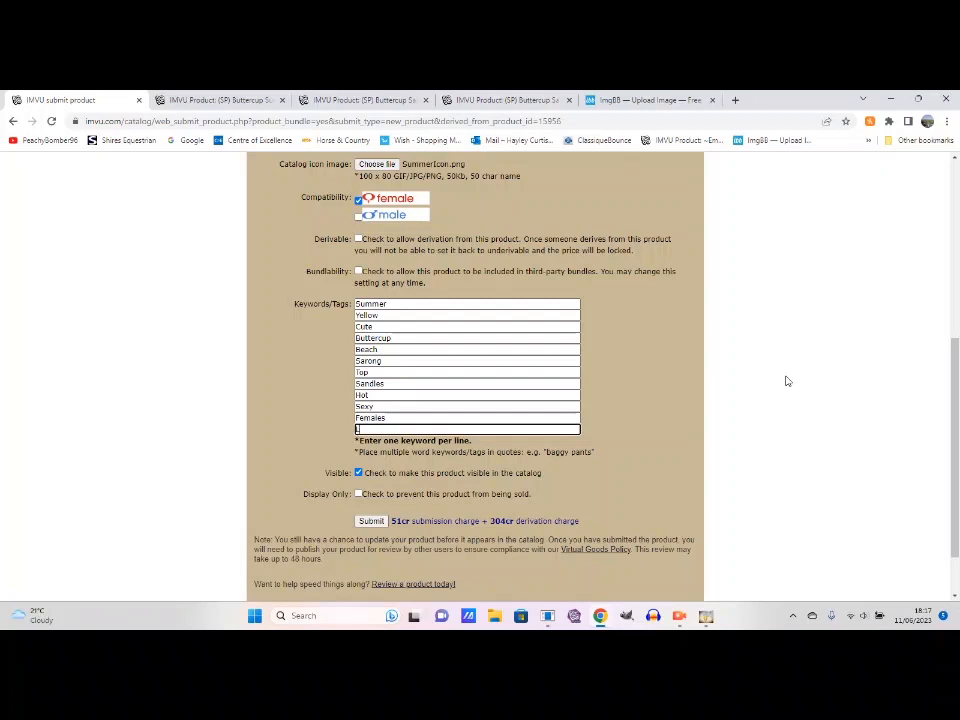
text(Lush)
scroll(735, 398, down, 2)
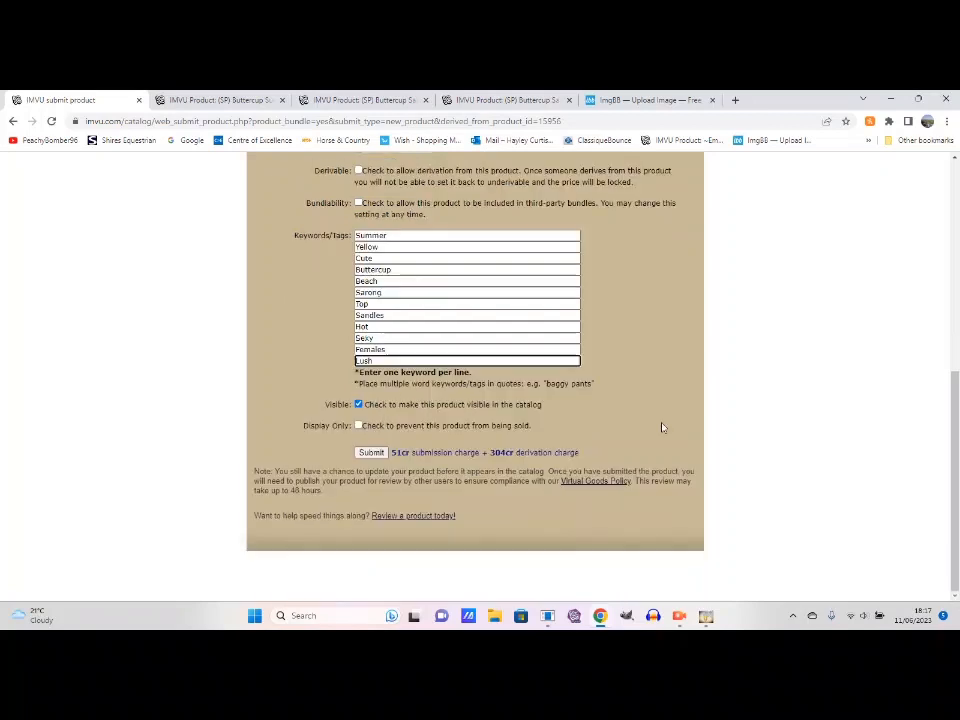
- Submit the (SP)Buttercup Summer Set and open Edit bundle under Creator Tools
click(371, 453)
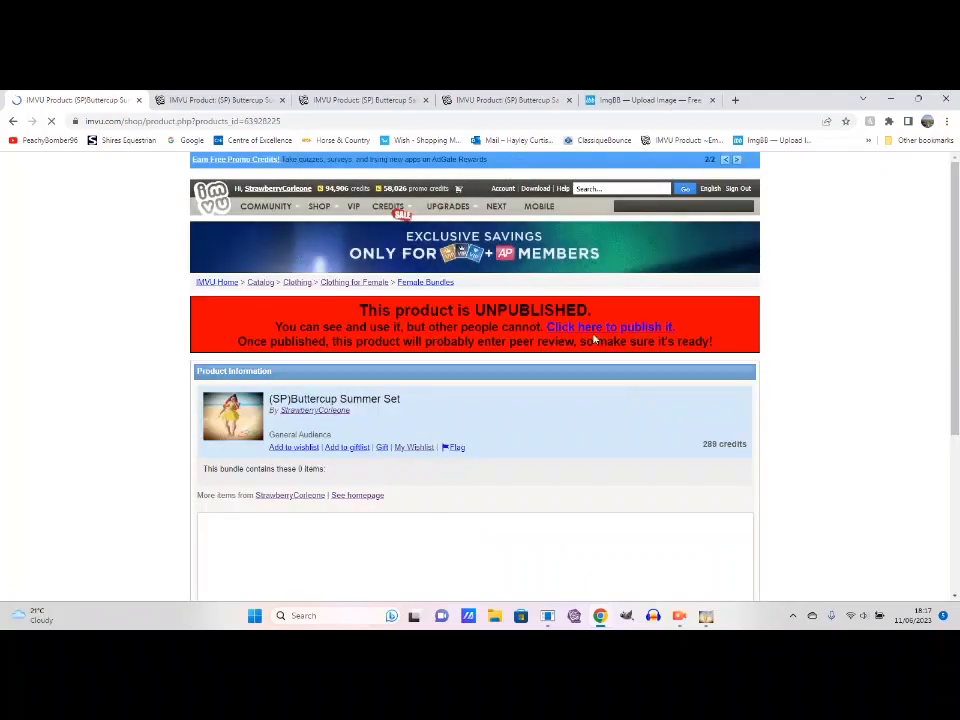
scroll(561, 398, down, 1)
scroll(561, 398, down, 2)
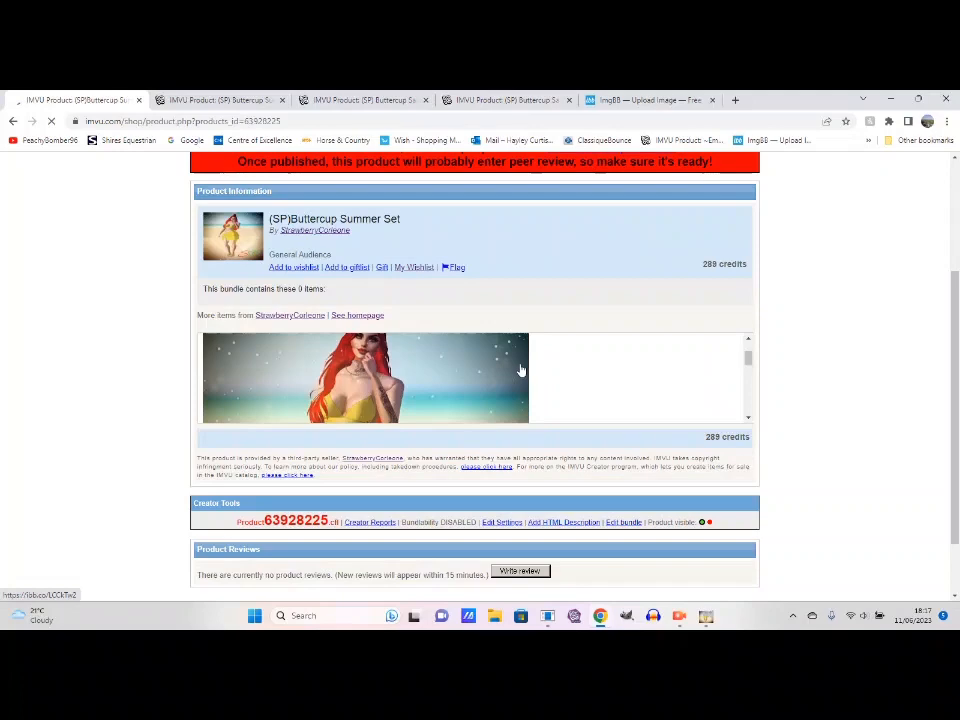
scroll(521, 368, down, 5)
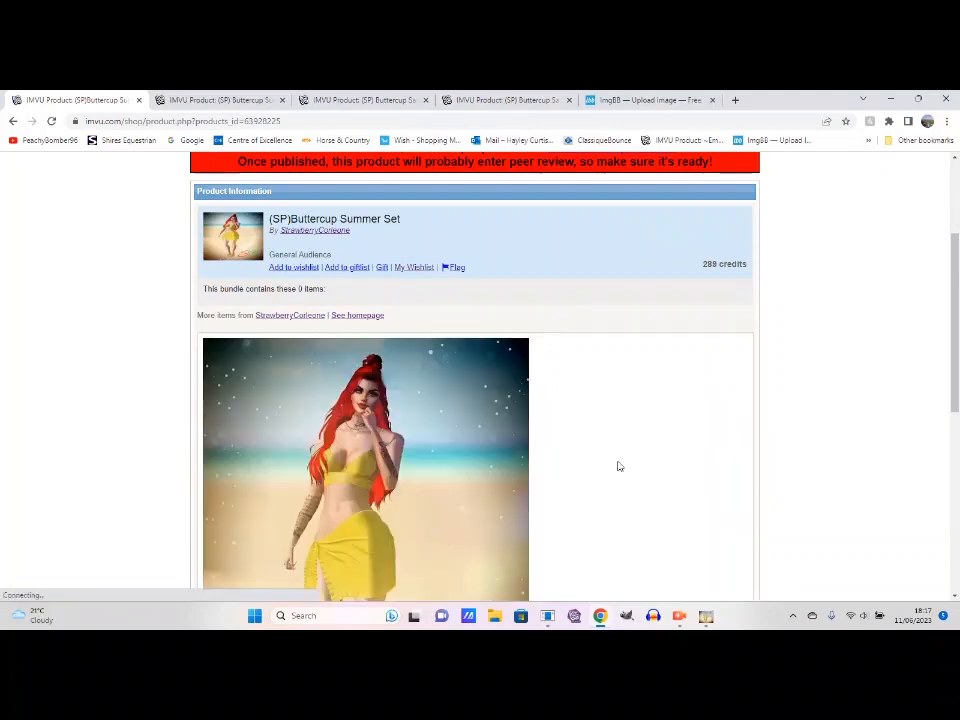
scroll(618, 466, down, 5)
click(632, 452)
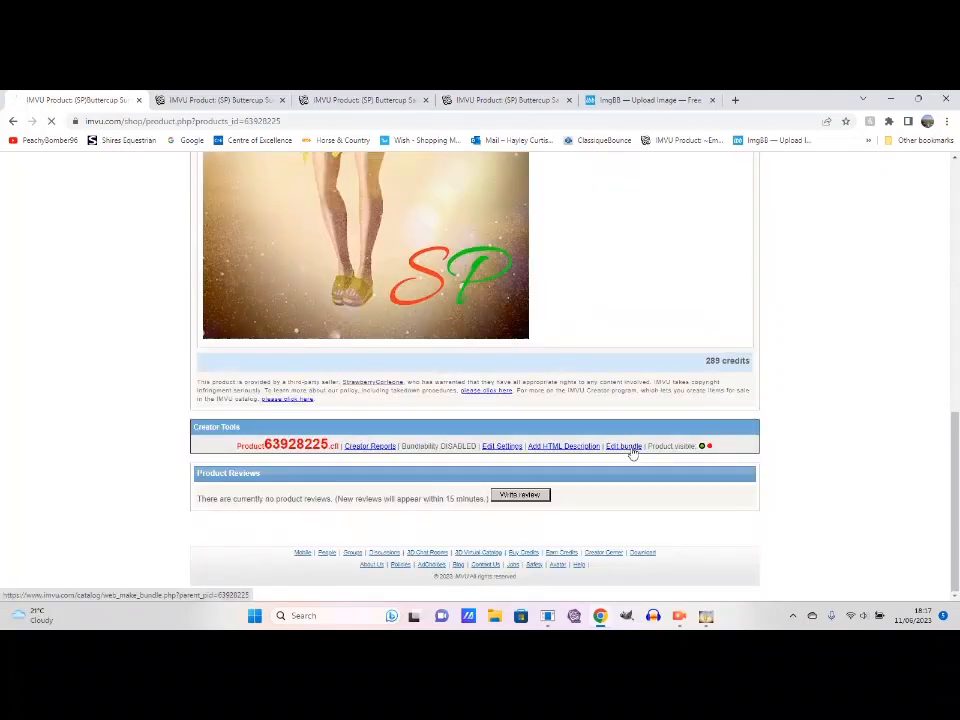
- Enter the top's product ID 63823710, followed by a comma, in the bundle's Sub-ids field
scroll(500, 390, down, 2)
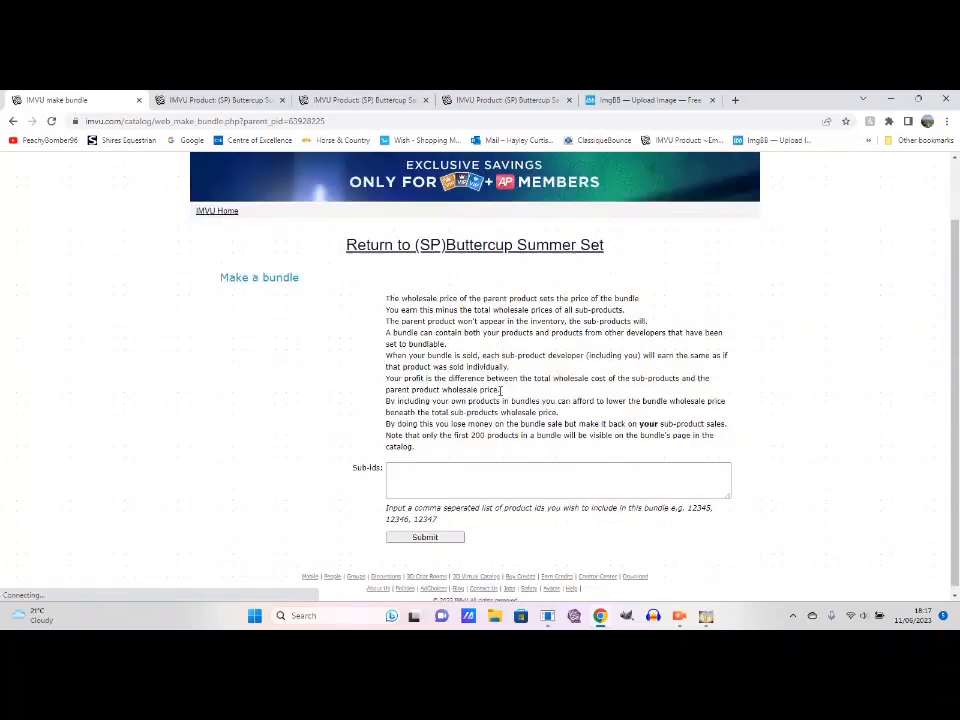
scroll(500, 391, down, 1)
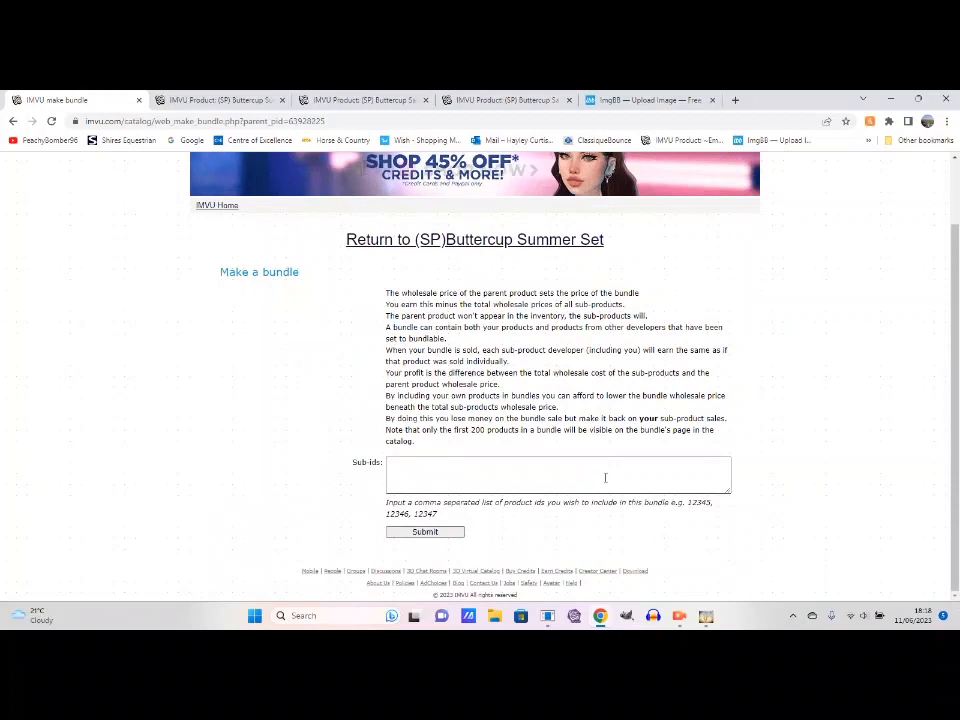
click(383, 99)
drag(281, 121, 246, 121)
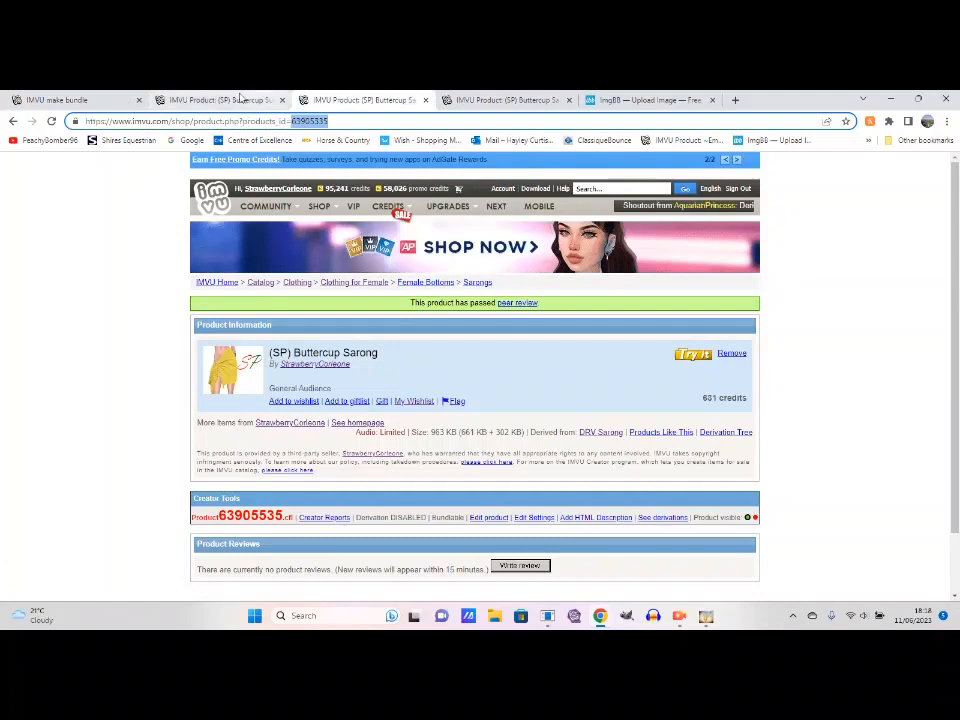
click(240, 99)
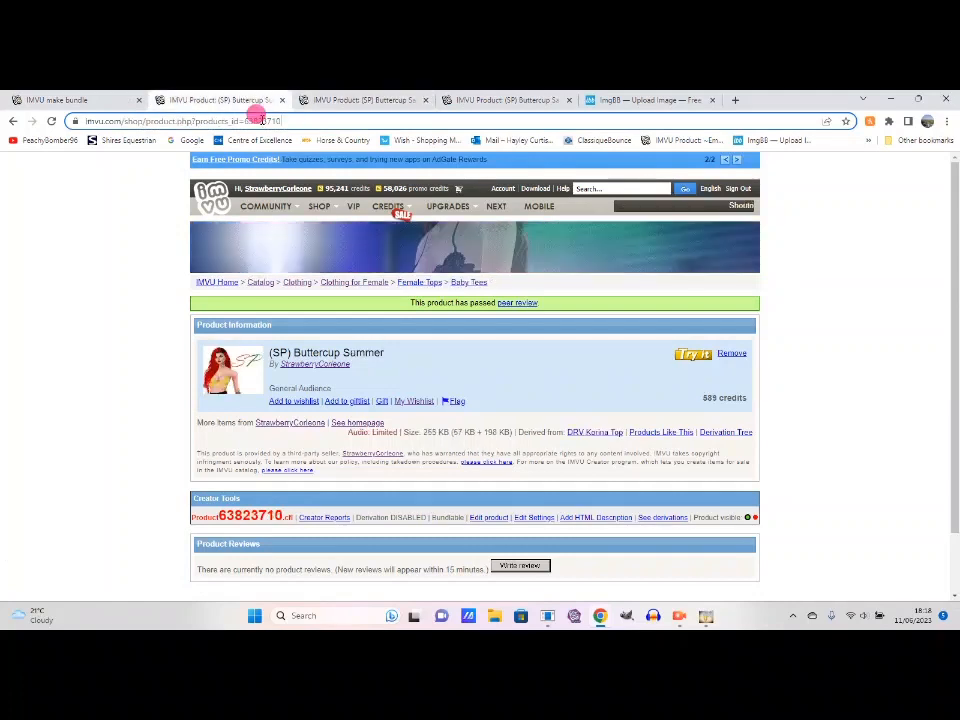
drag(259, 120, 246, 121)
key(ctrl+c)
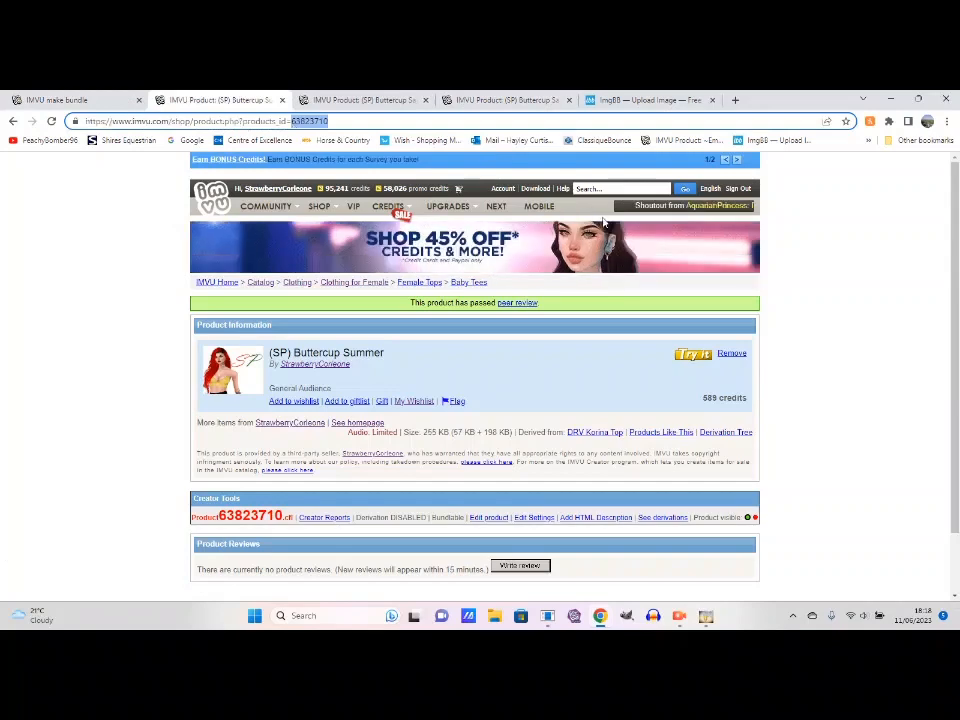
click(82, 101)
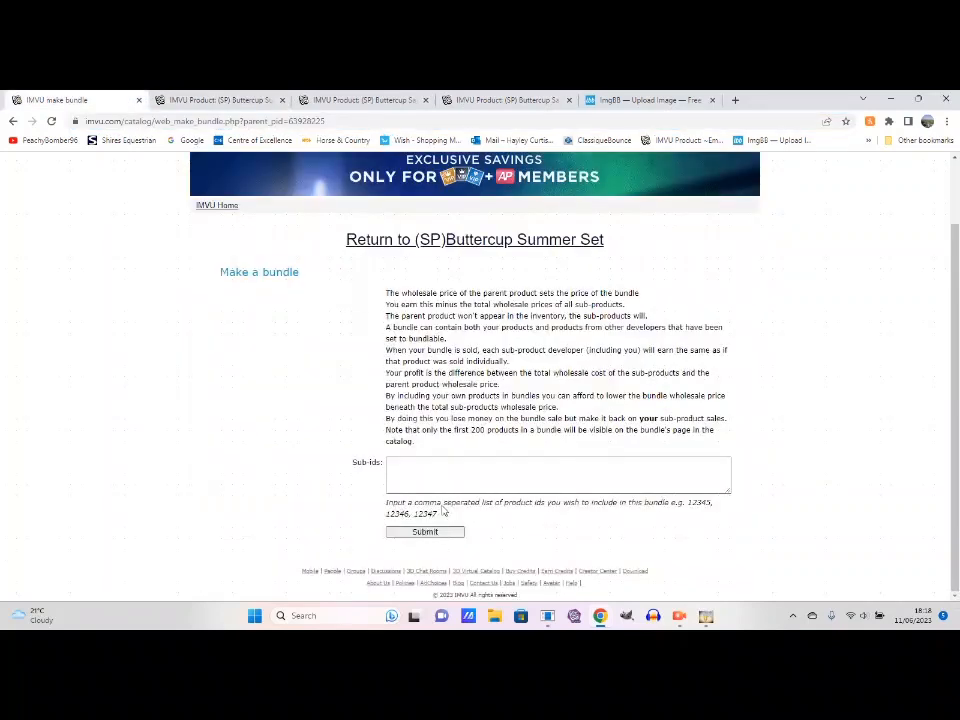
click(404, 466)
key(ctrl+v)
text(,)
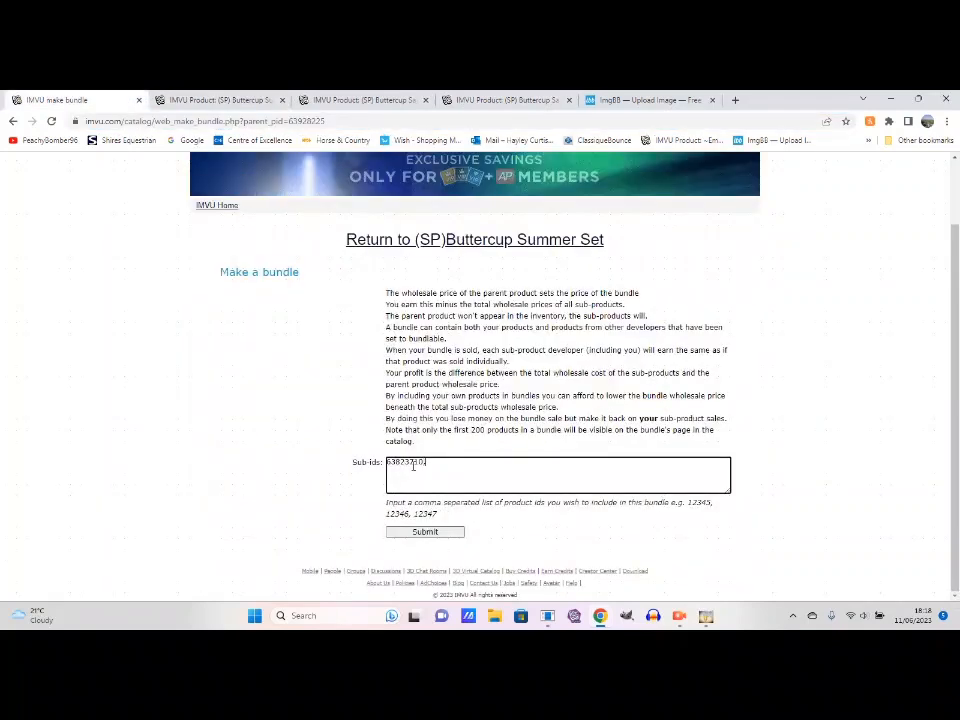
- Add the sarong and sandals IDs (63905535, 63906361) to Sub-ids and submit the bundle
click(345, 99)
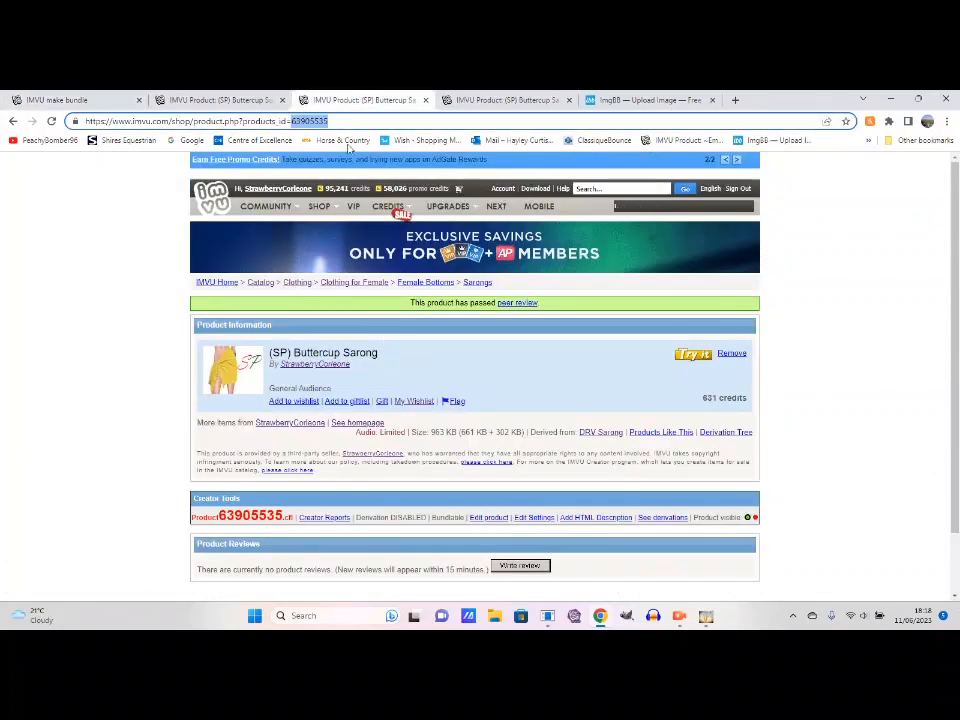
click(98, 101)
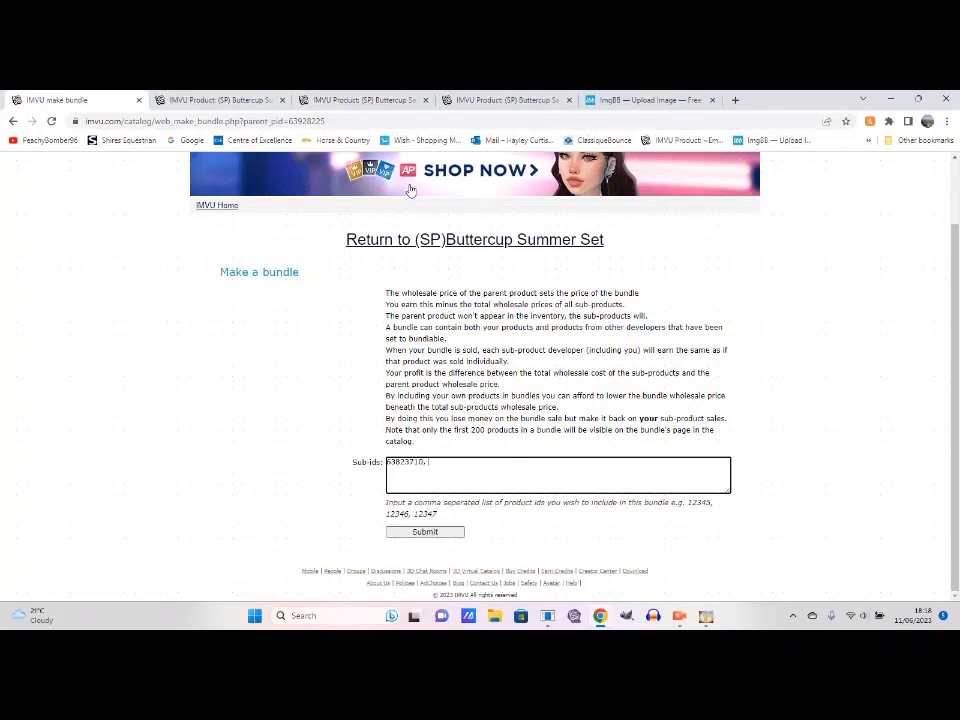
text(63905535,)
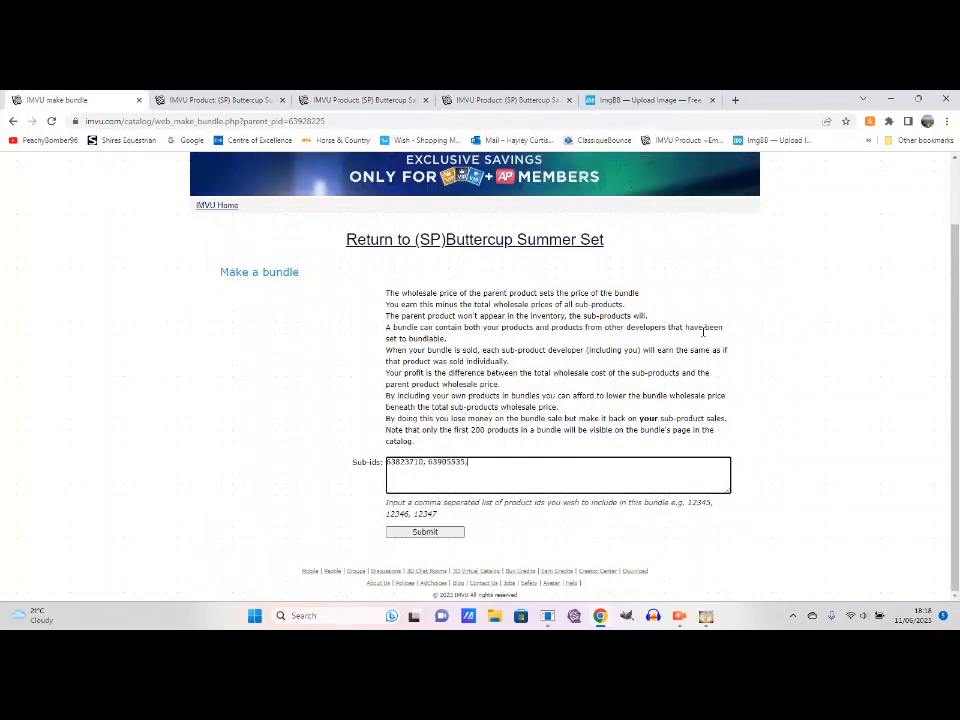
click(492, 104)
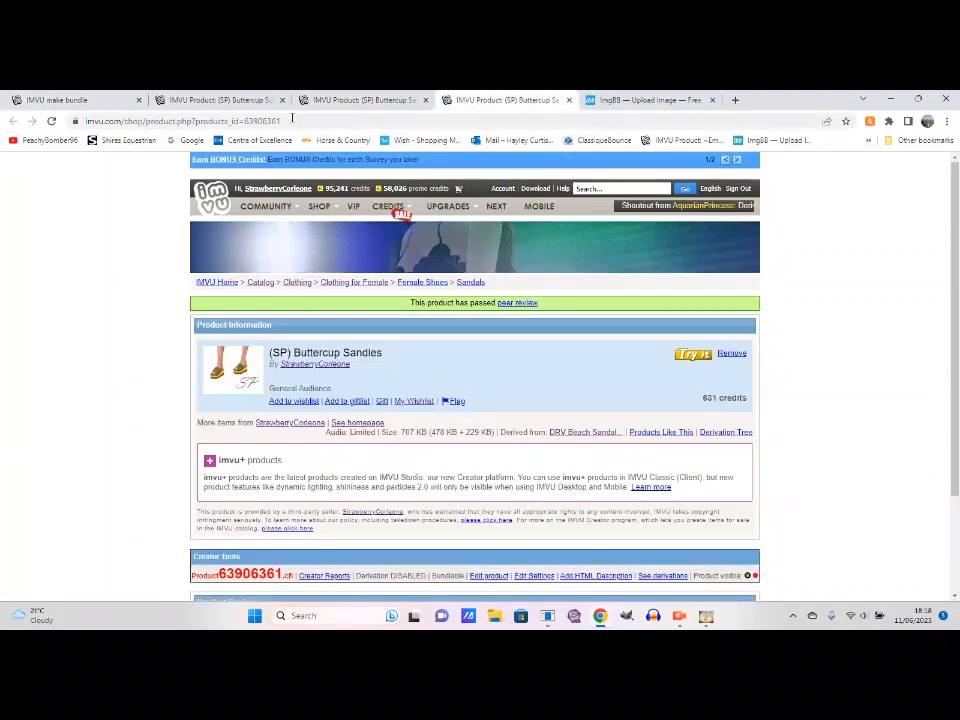
drag(292, 118, 358, 120)
key(ctrl+c)
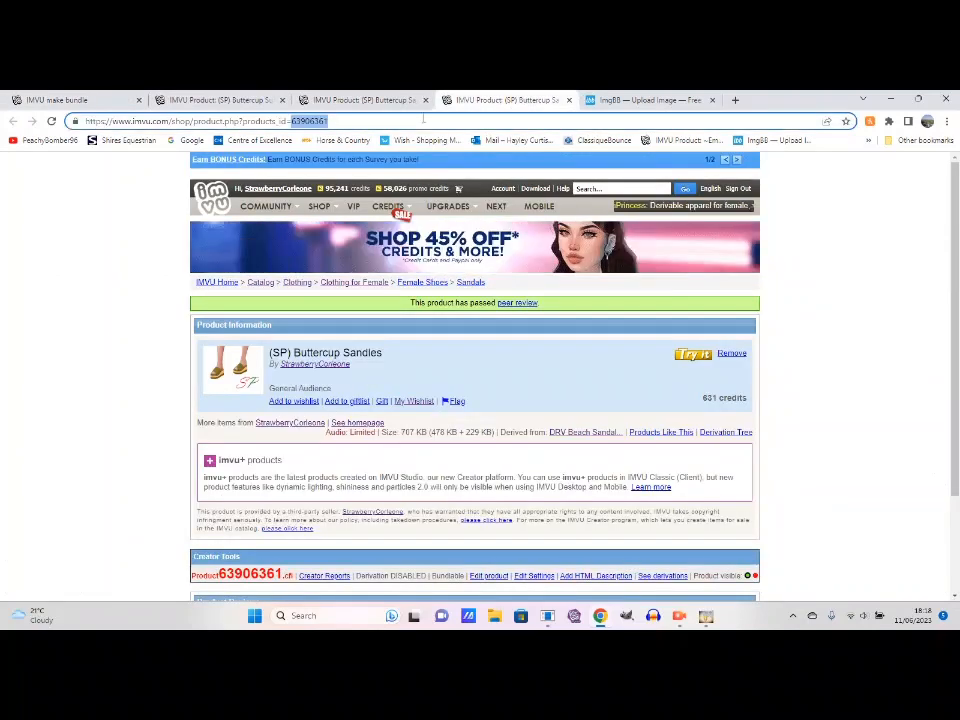
click(62, 101)
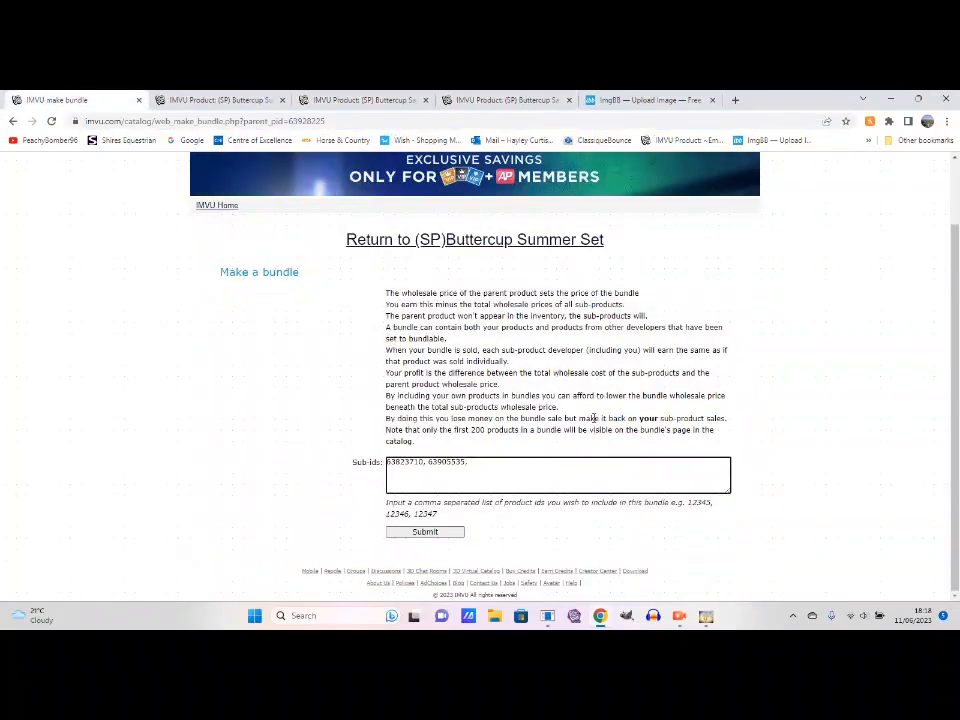
key(ctrl+v)
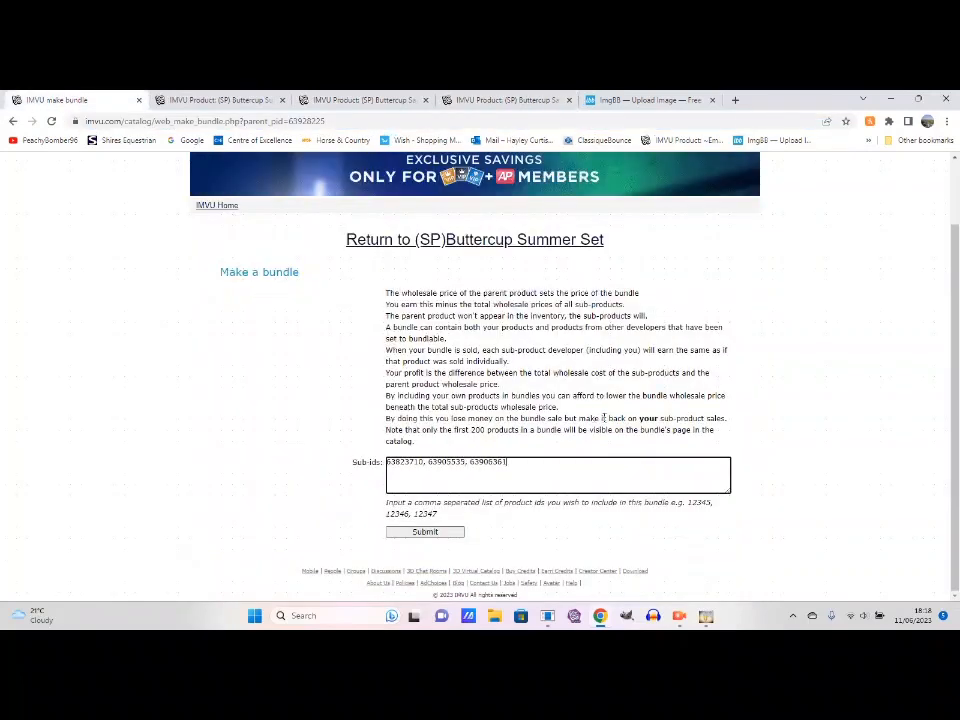
click(425, 532)
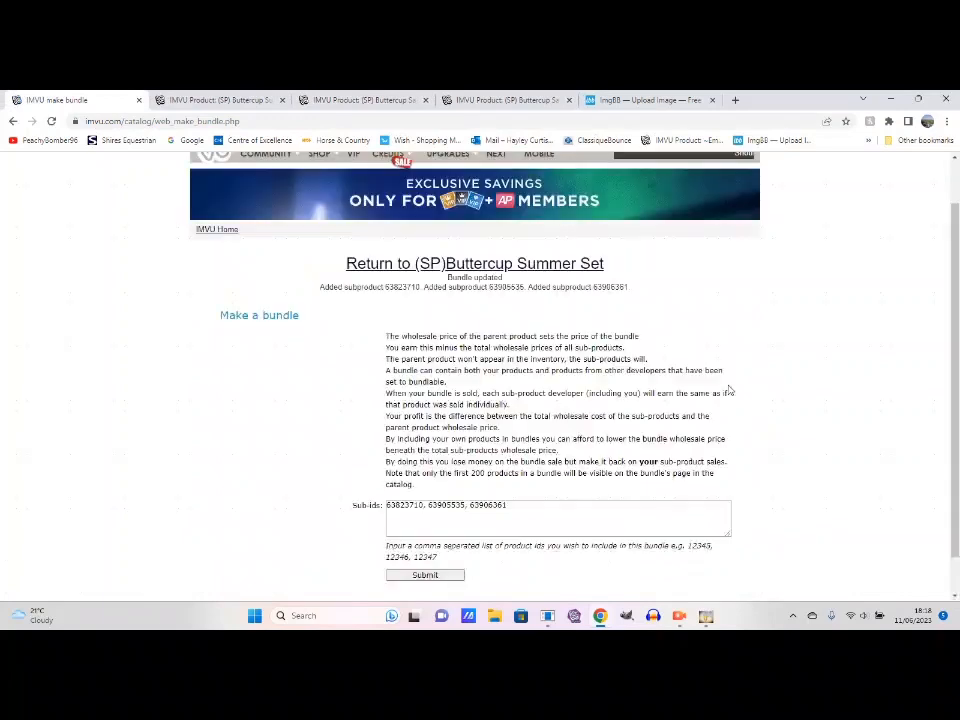
scroll(470, 295, down, 2)
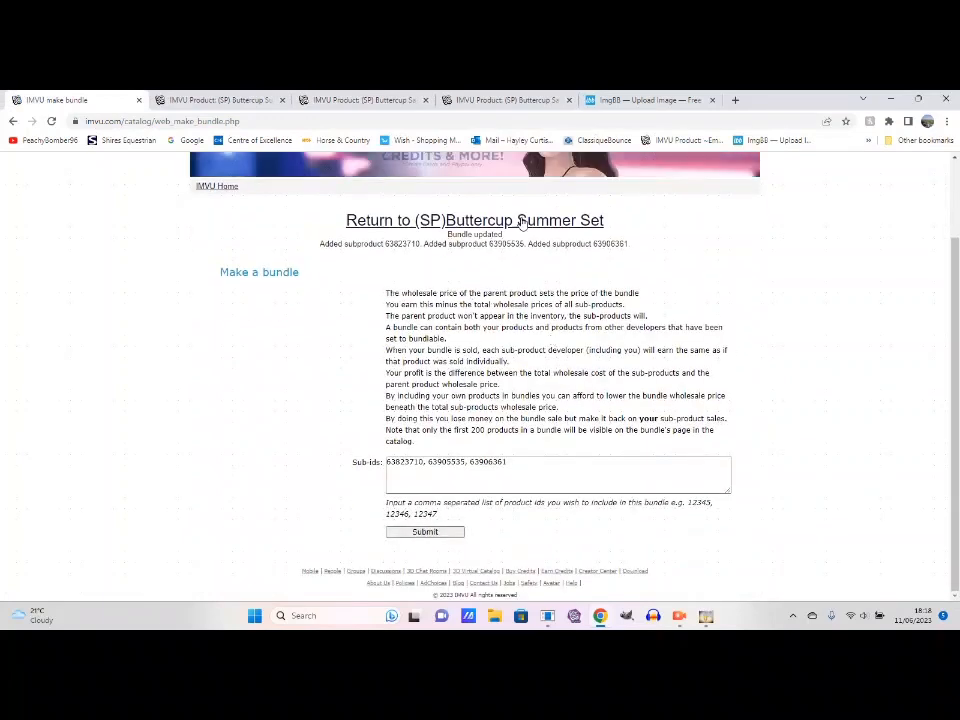
- Return to the (SP)Buttercup Summer Set product page and publish the bundle
click(520, 222)
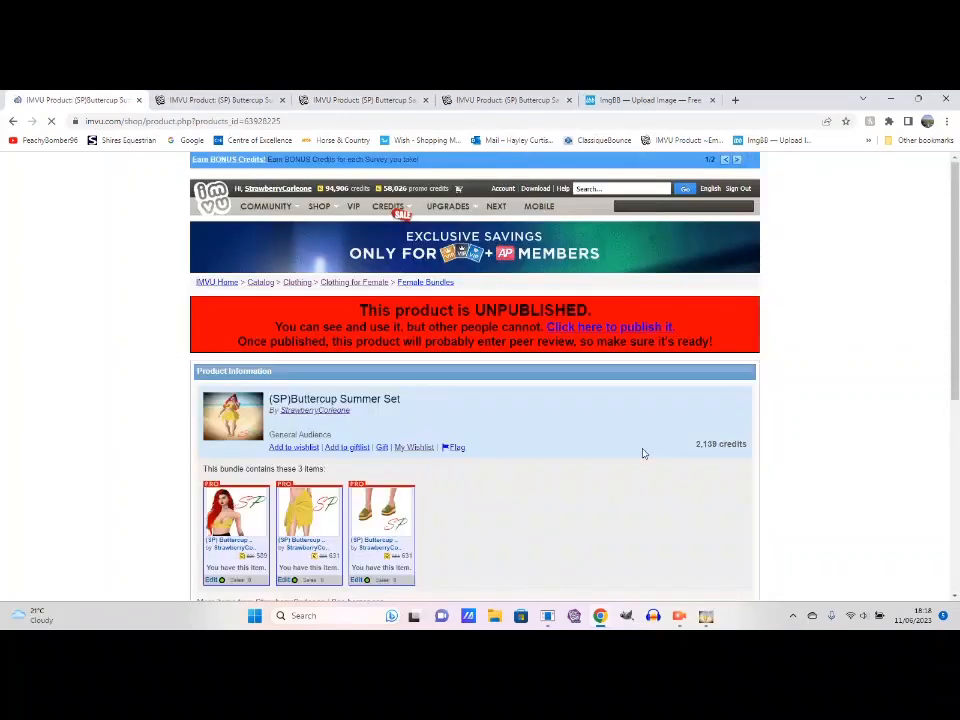
scroll(607, 481, down, 1)
scroll(606, 481, down, 1)
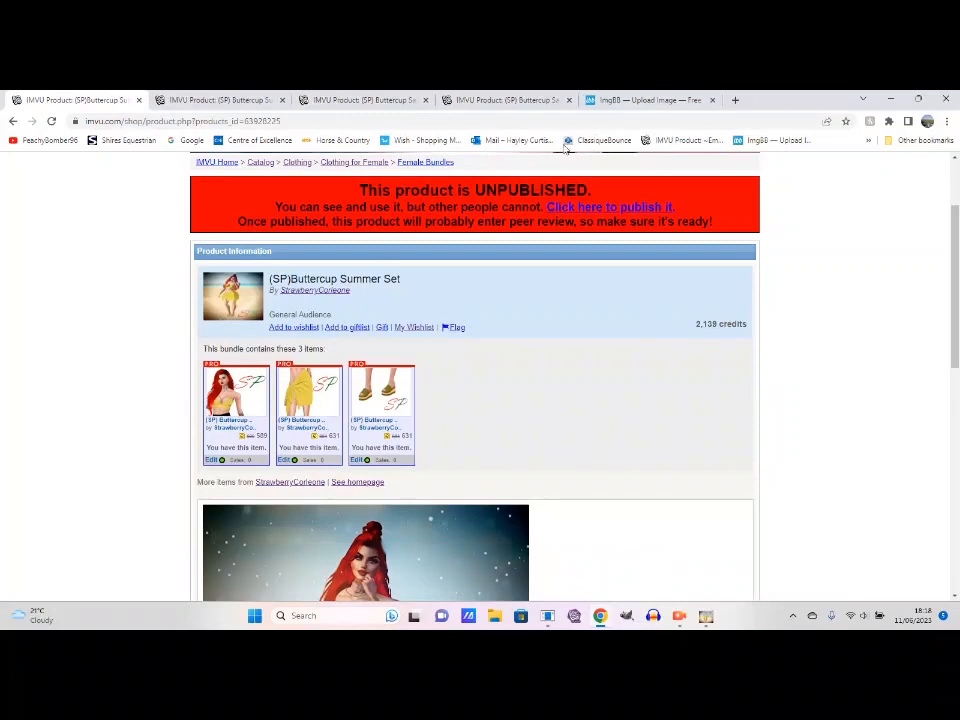
click(645, 207)
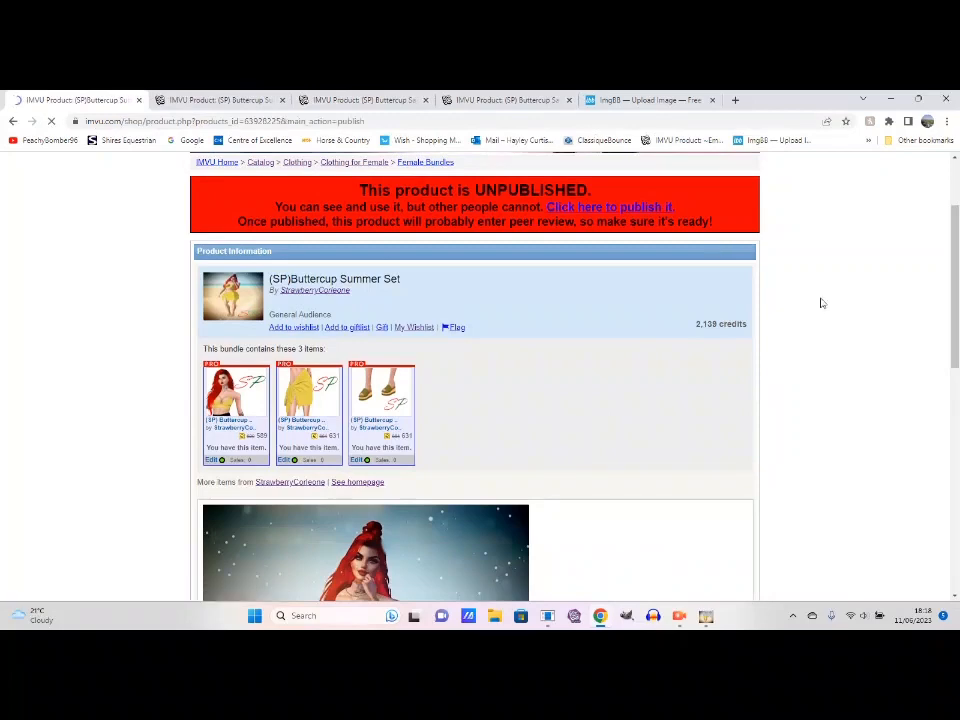